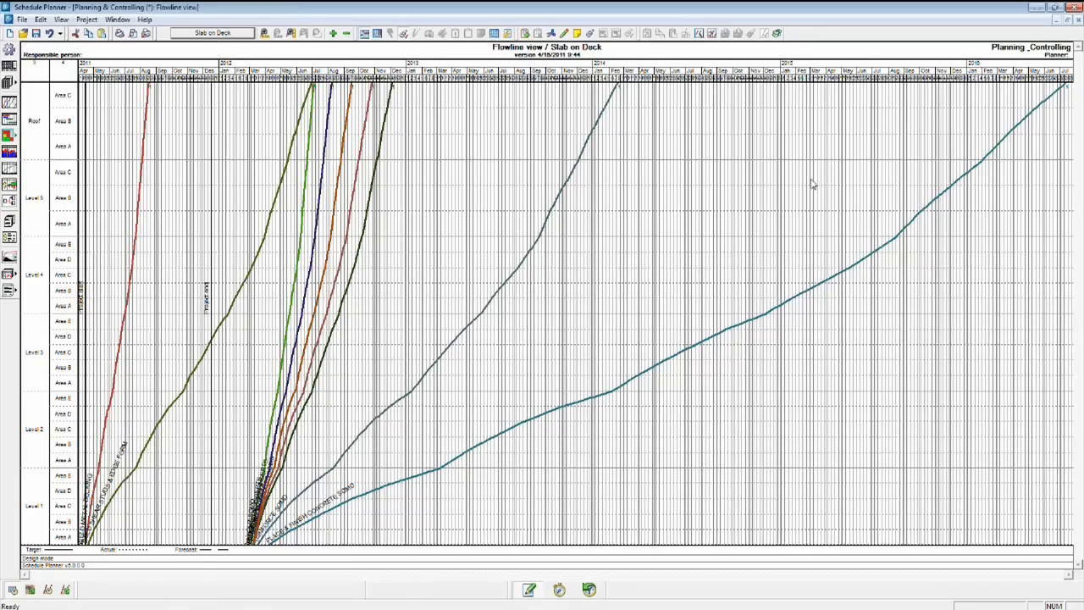
Shorten the Slab on Deck concrete tasks by crew, setting Place & Finish Concrete SOMD to 3 crews and Reinforce SOMD to 4.
mouse_move(1065, 85)
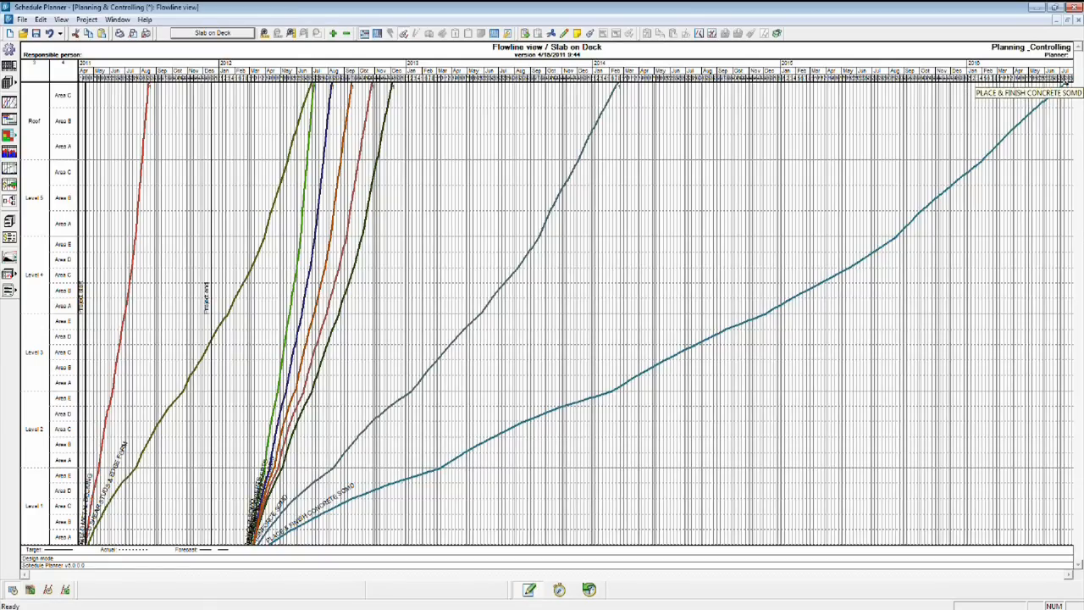
left_click(1065, 83)
left_click_drag(1065, 83, 624, 97)
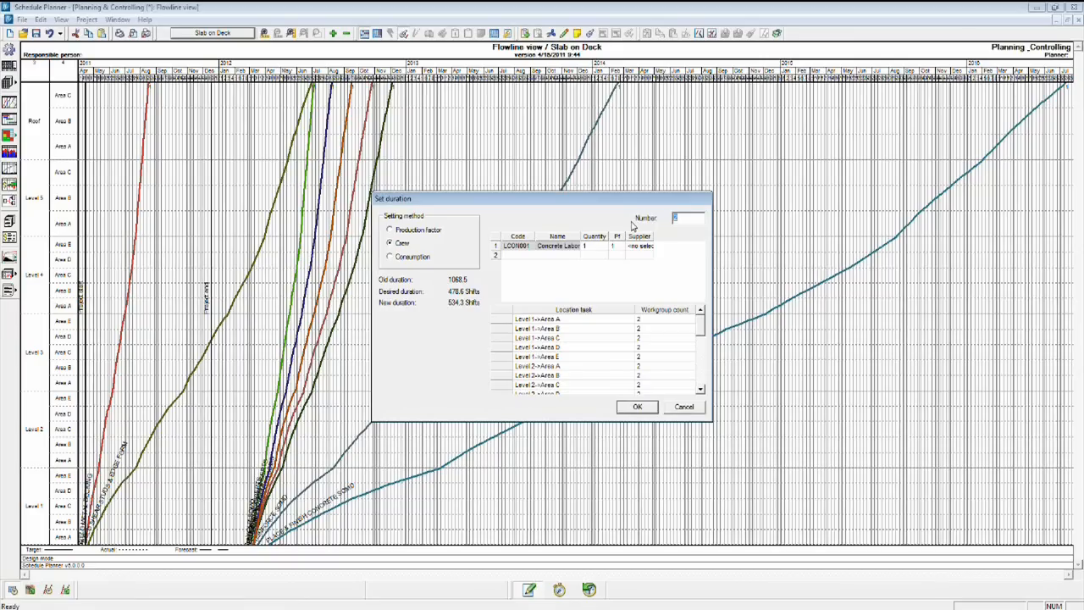
left_click(637, 407)
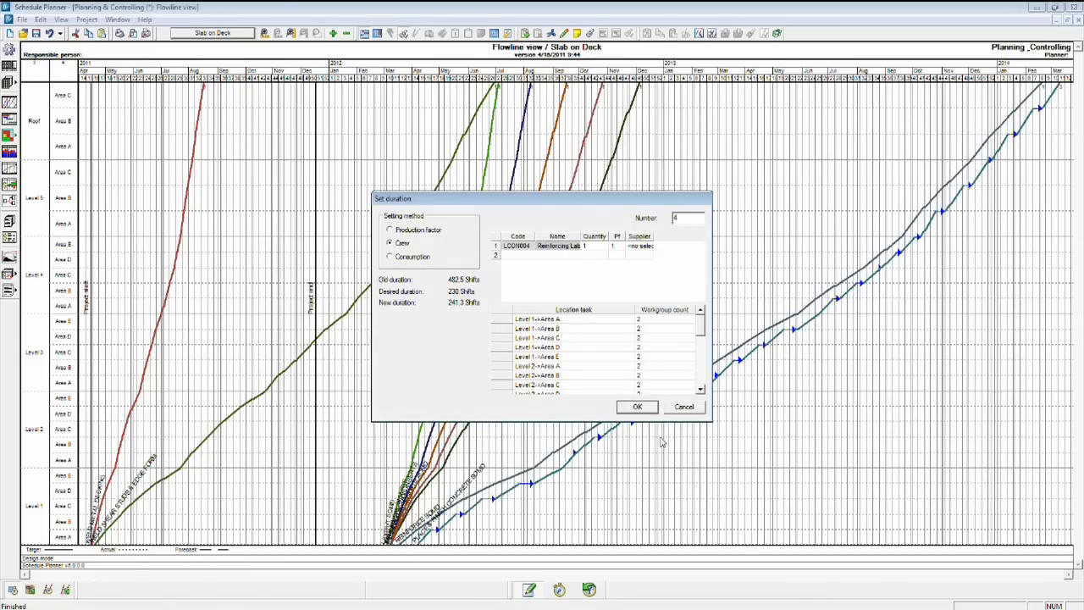
left_click(639, 408)
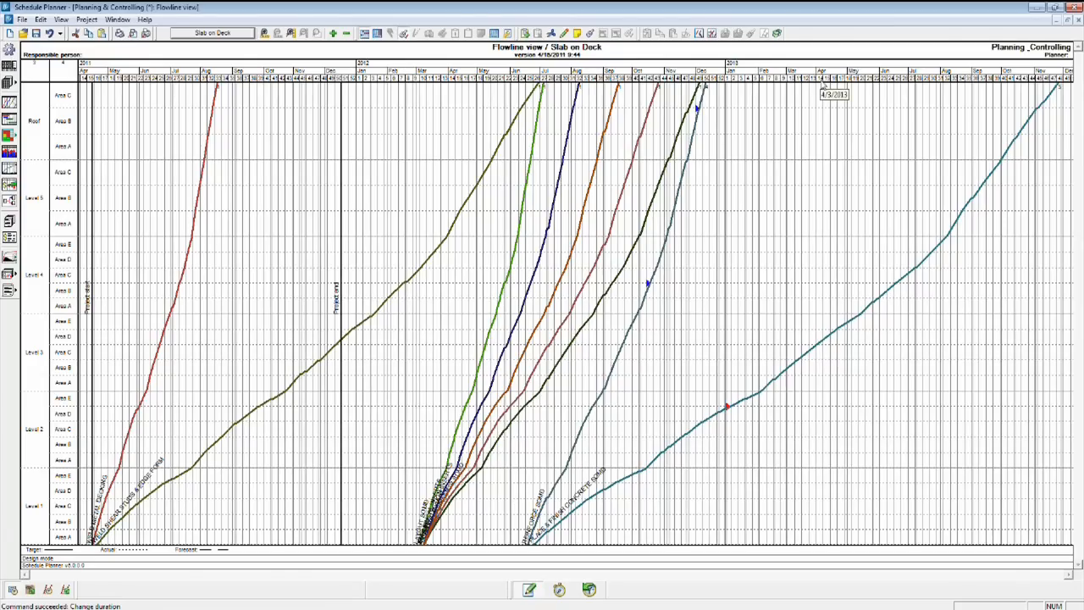
Set Weld Shear Studs & Edge Form to 3 crews and Electrical Inserts to 2 crews.
left_click(537, 86)
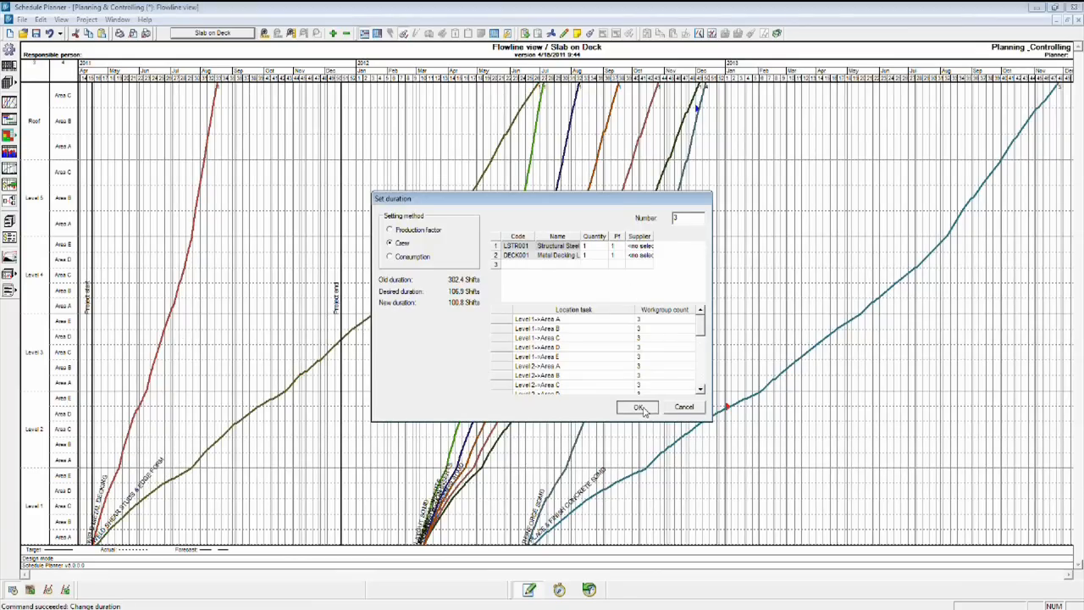
left_click(640, 408)
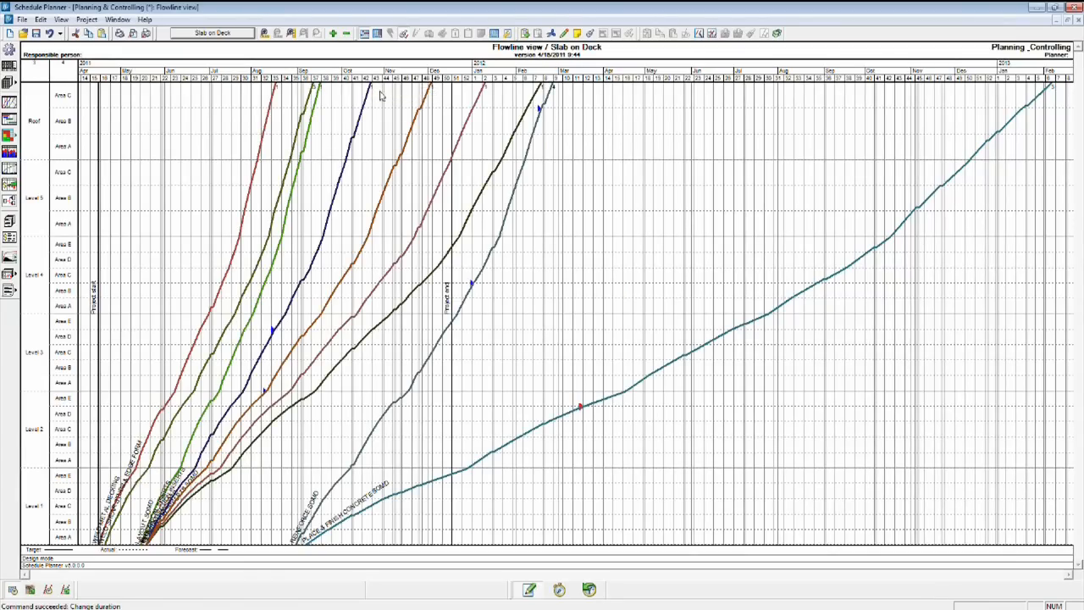
double_click(370, 87)
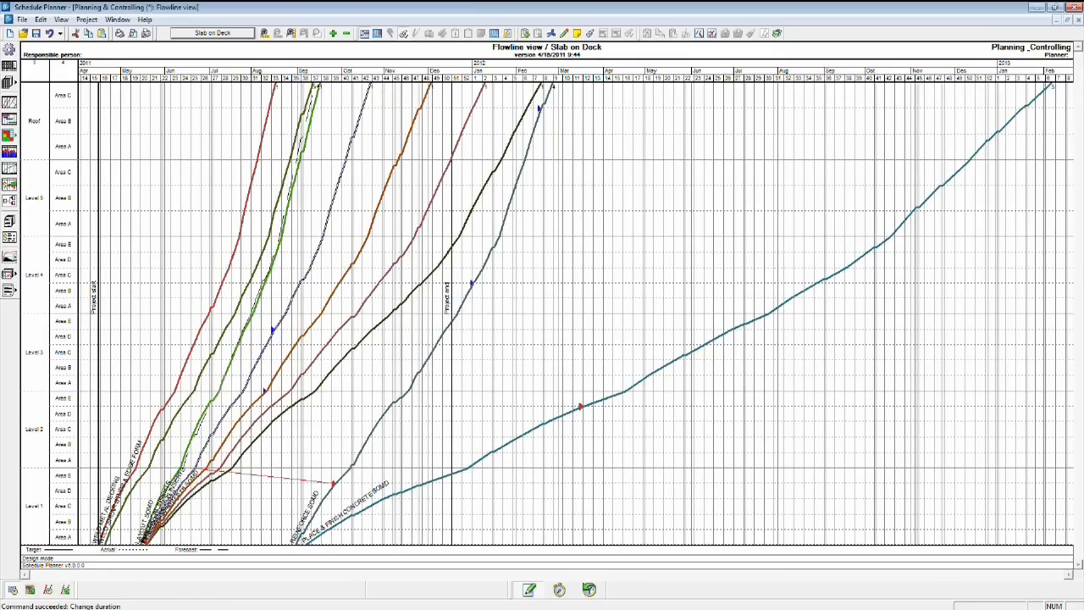
type("3")
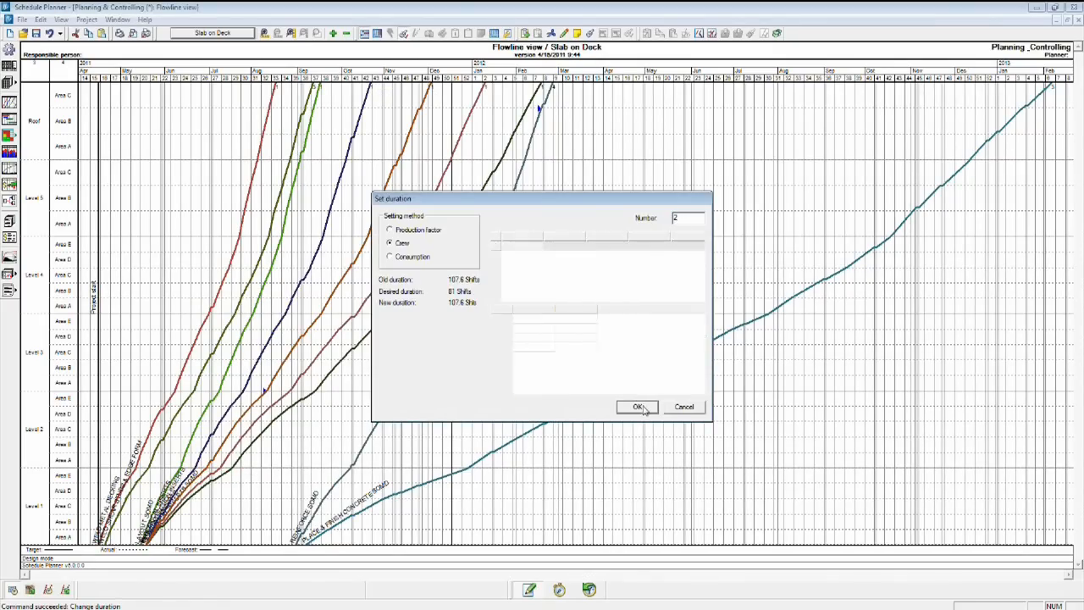
key("Return")
Shorten the Fire Protection Inserts flowline by adding crew so it follows Layout SOMD, and set Plumbing Inserts to 2 crews.
left_click_drag(431, 85, 350, 85)
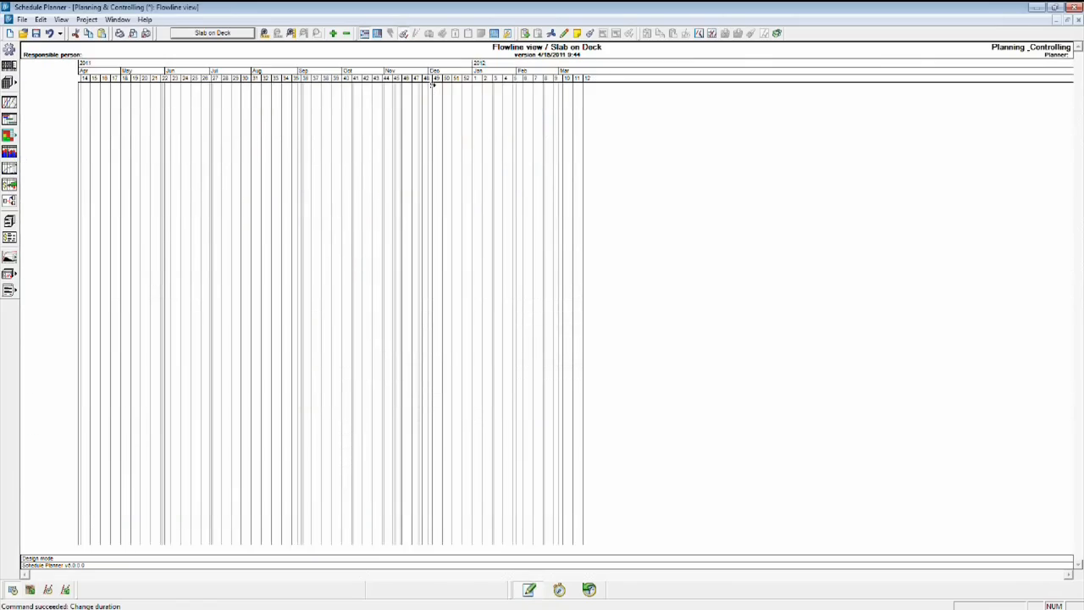
left_click(643, 405)
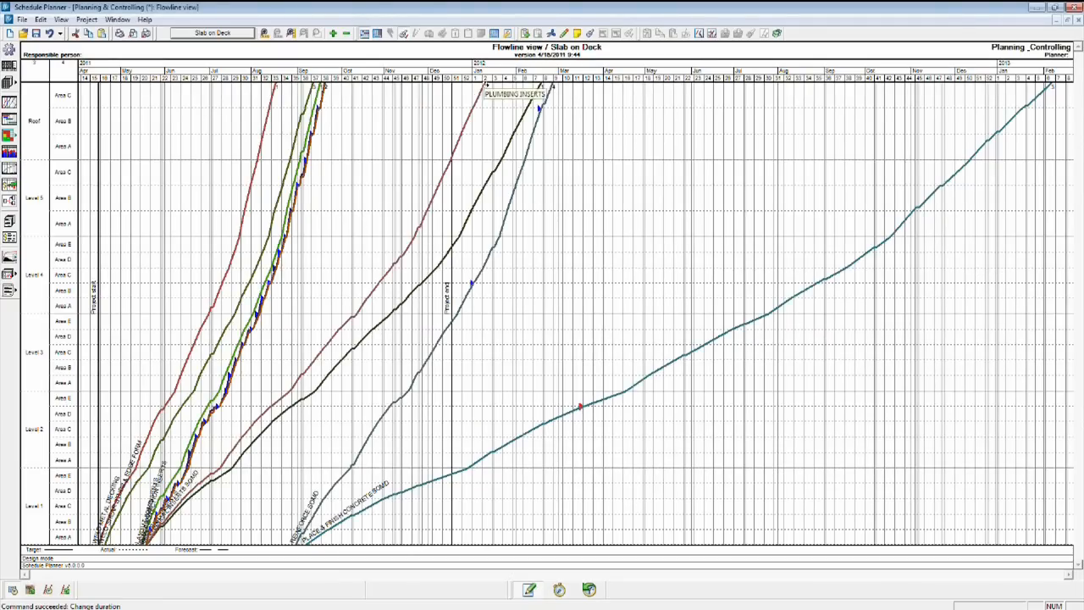
left_click_drag(539, 108, 540, 107)
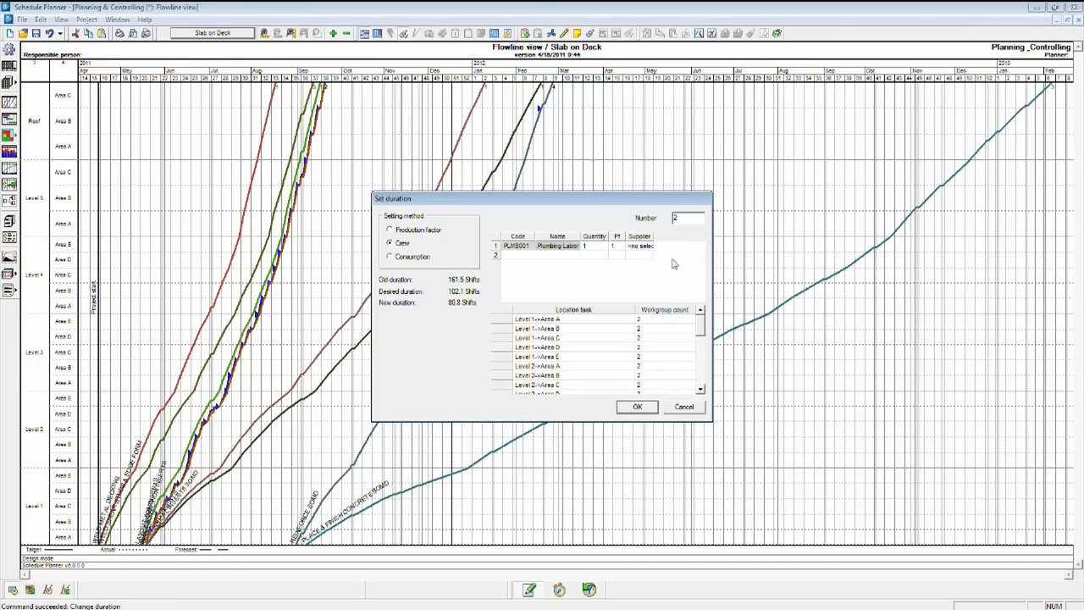
left_click(633, 406)
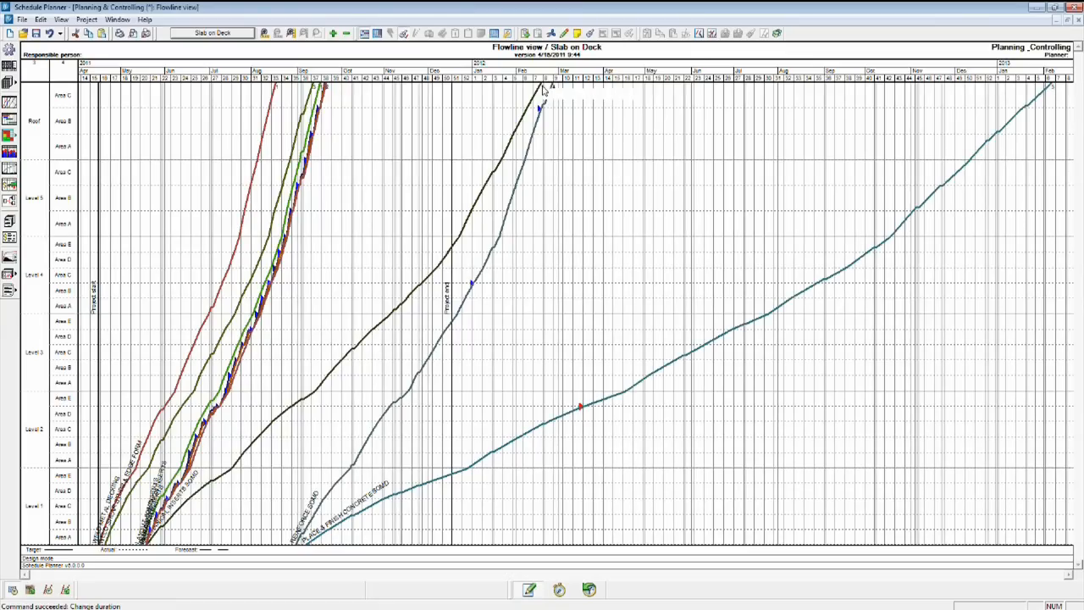
Shorten Mechanical Inserts SOMD to 2 crews and Place & Finish Concrete SOMD to 9 crews.
left_click_drag(539, 108, 541, 108)
left_click(637, 407)
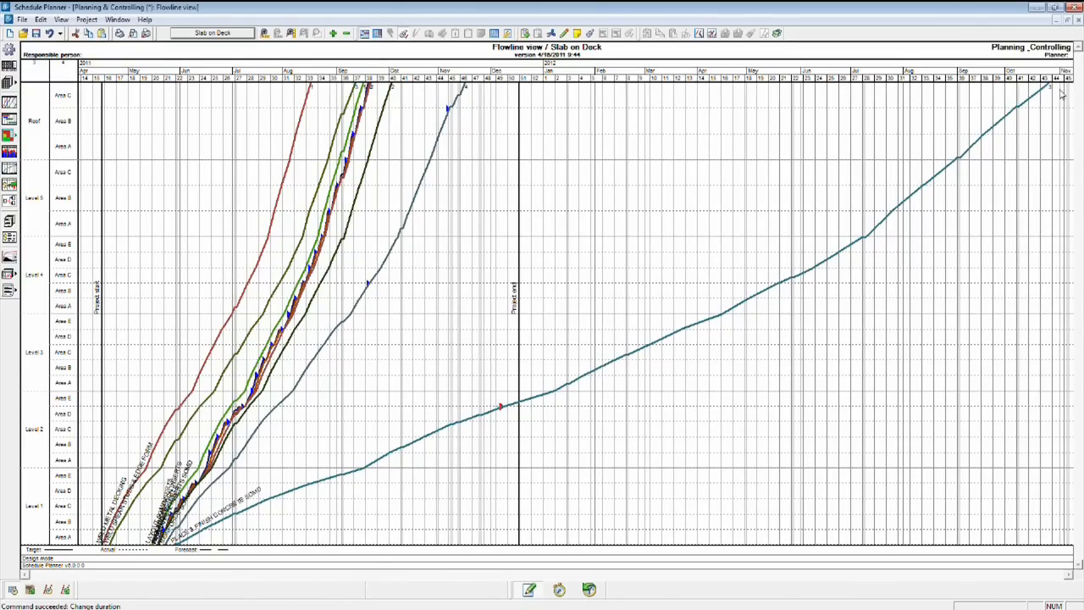
left_click_drag(1049, 84, 471, 225)
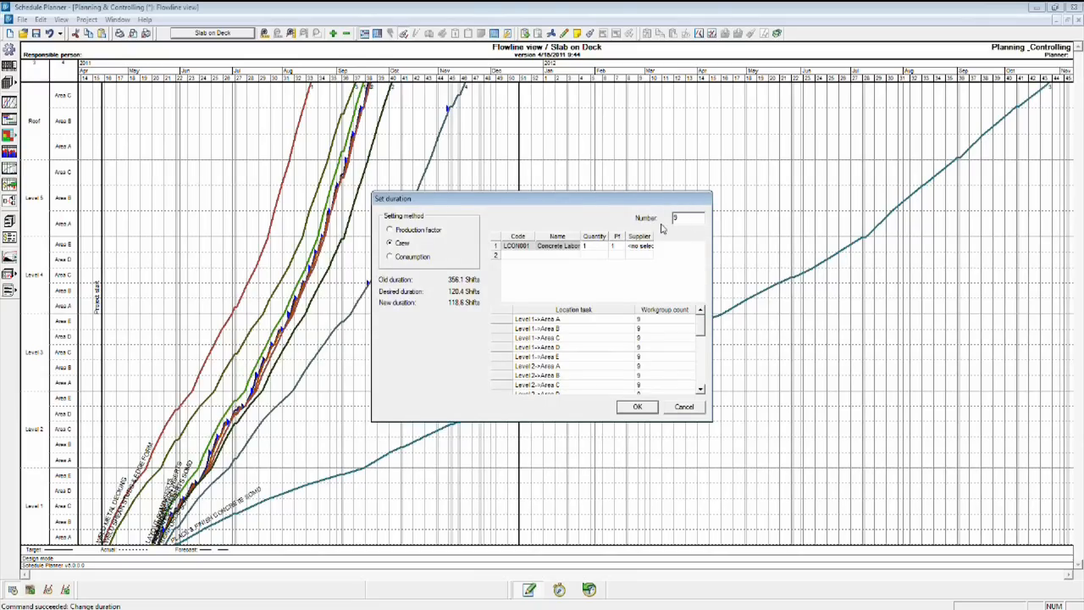
left_click(642, 407)
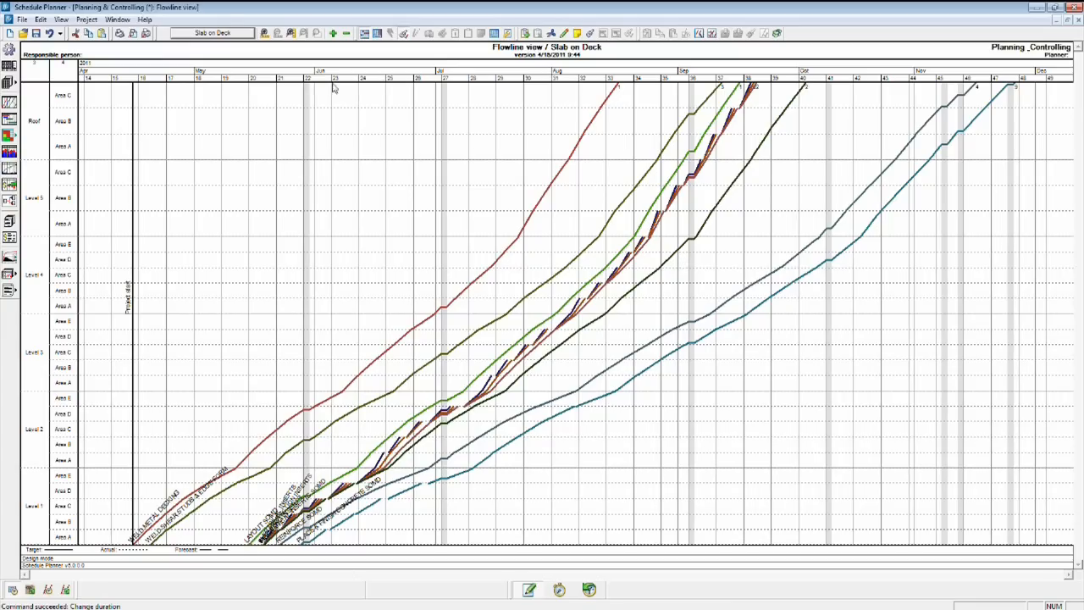
left_click(118, 20)
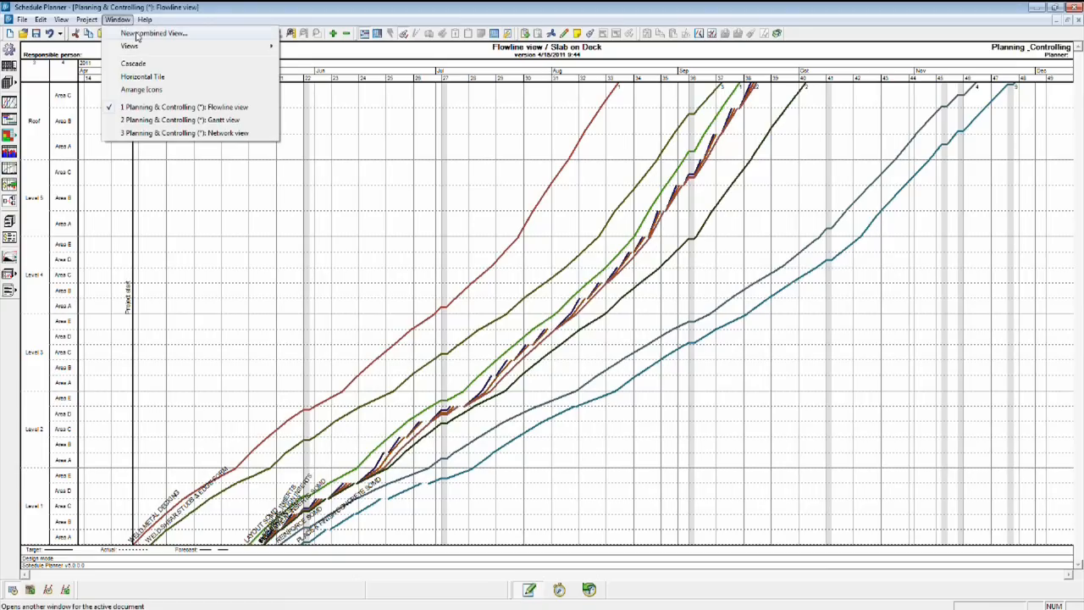
left_click(136, 34)
left_click(689, 266)
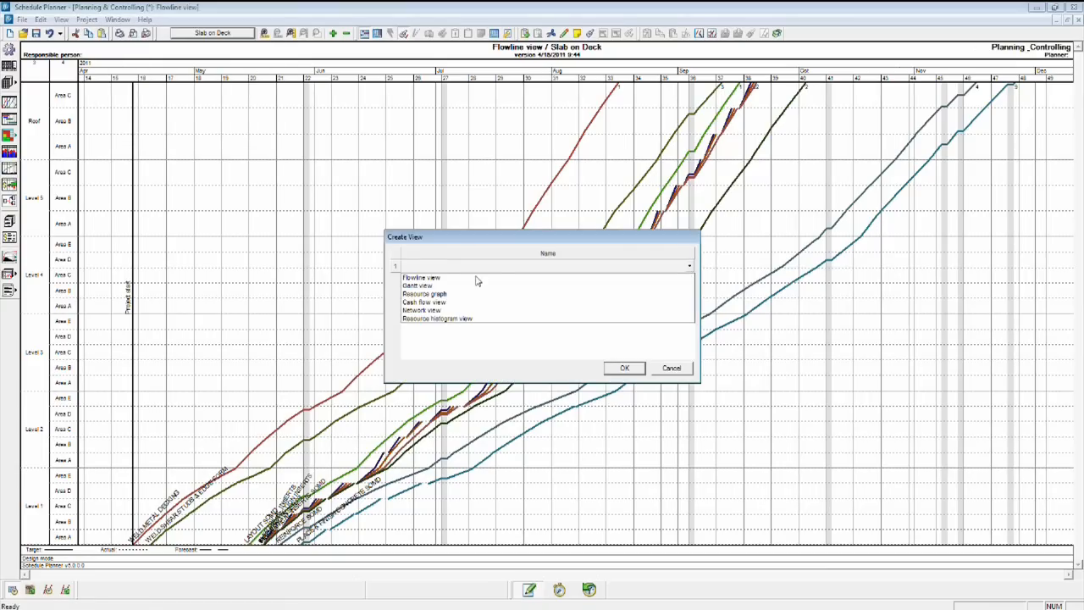
left_click(677, 371)
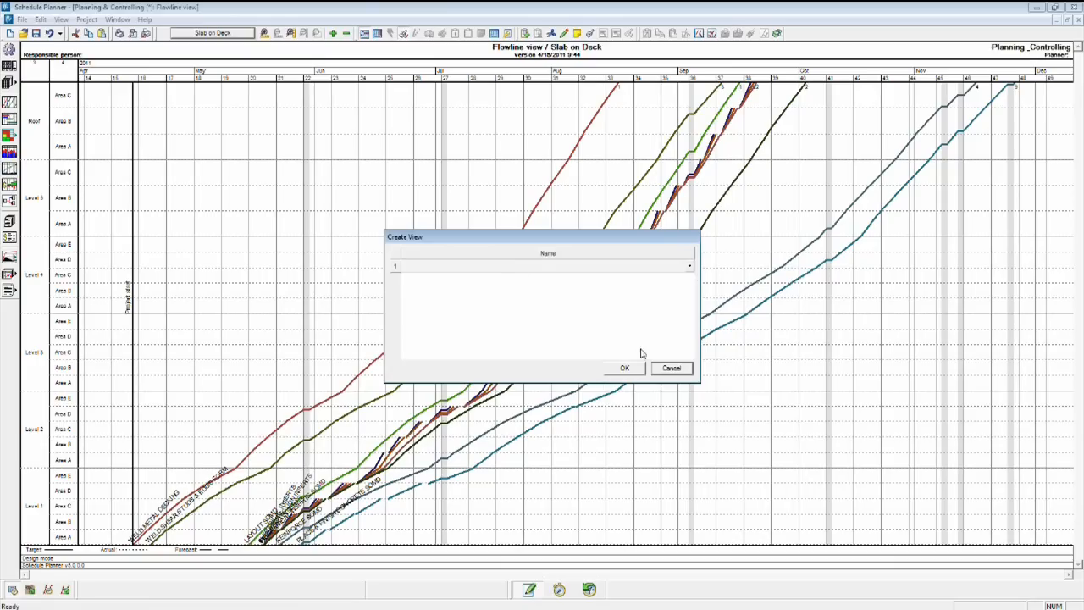
left_click(671, 369)
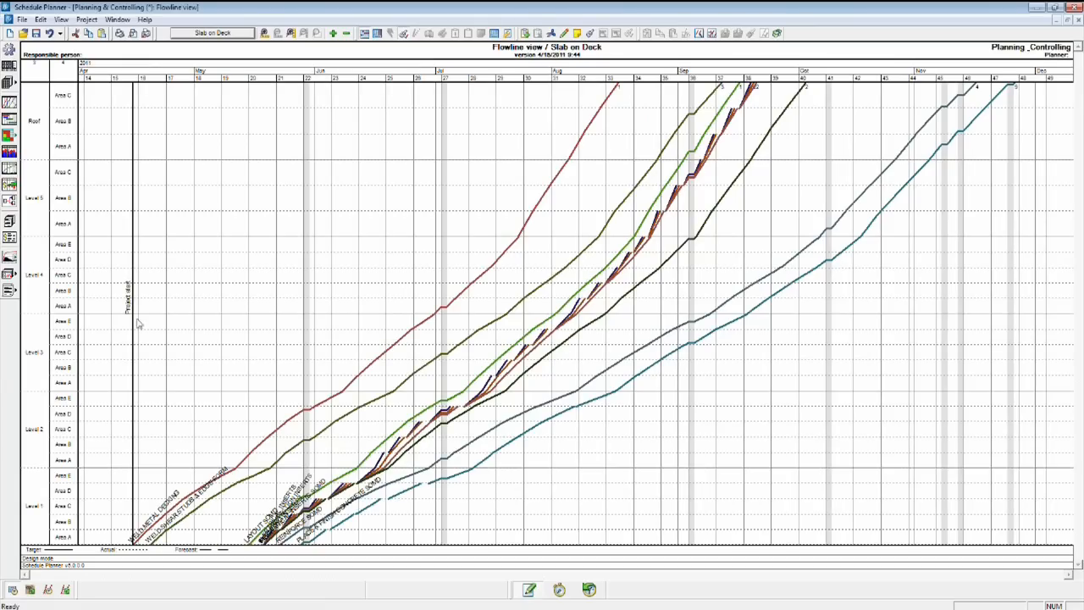
Show all tasks and add an FS dependency with level of precision 4 from Shake-out / Wind Tack Metal Deck to Weld Metal Decking.
left_click(208, 33)
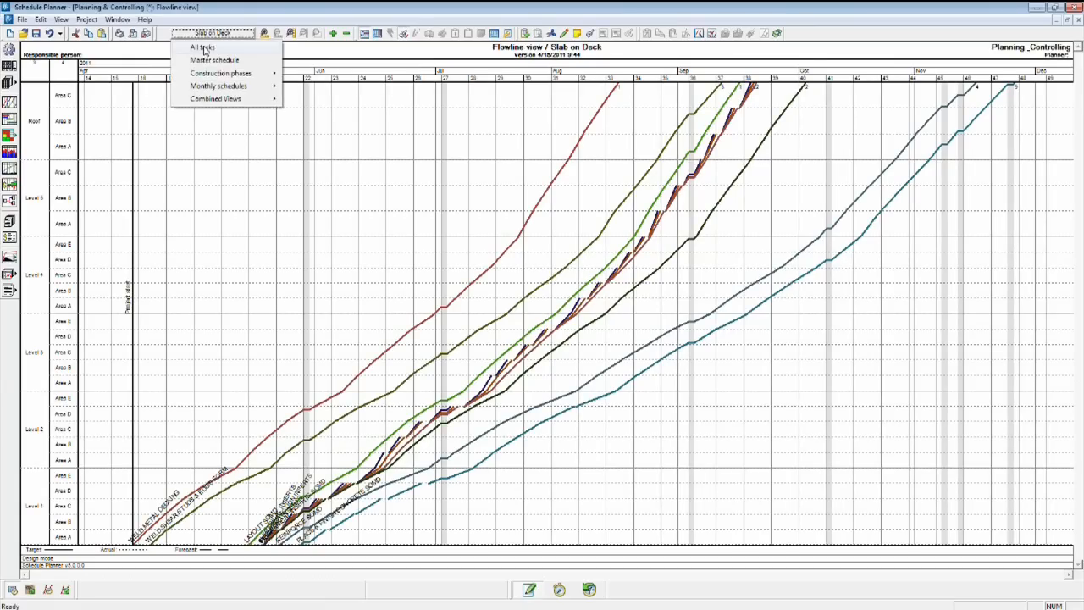
left_click(203, 47)
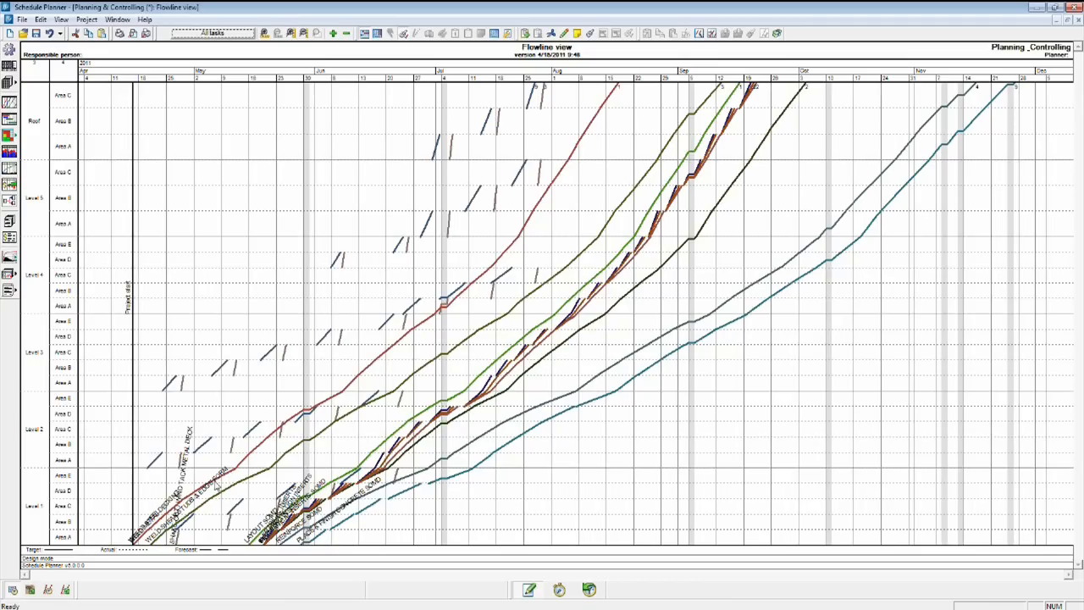
left_click(591, 32)
mouse_move(538, 173)
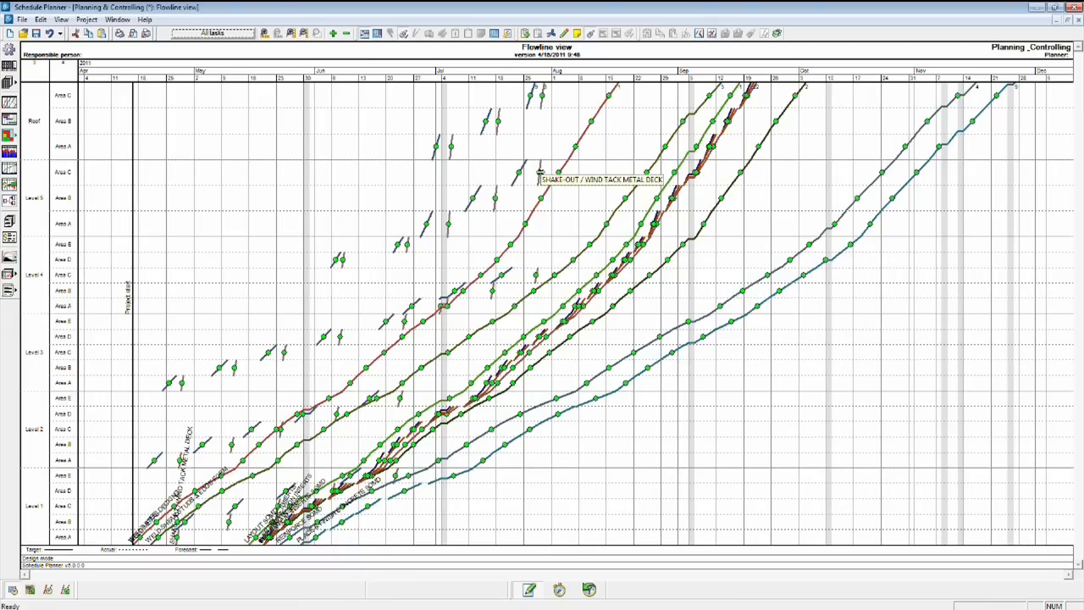
left_click_drag(541, 173, 559, 172)
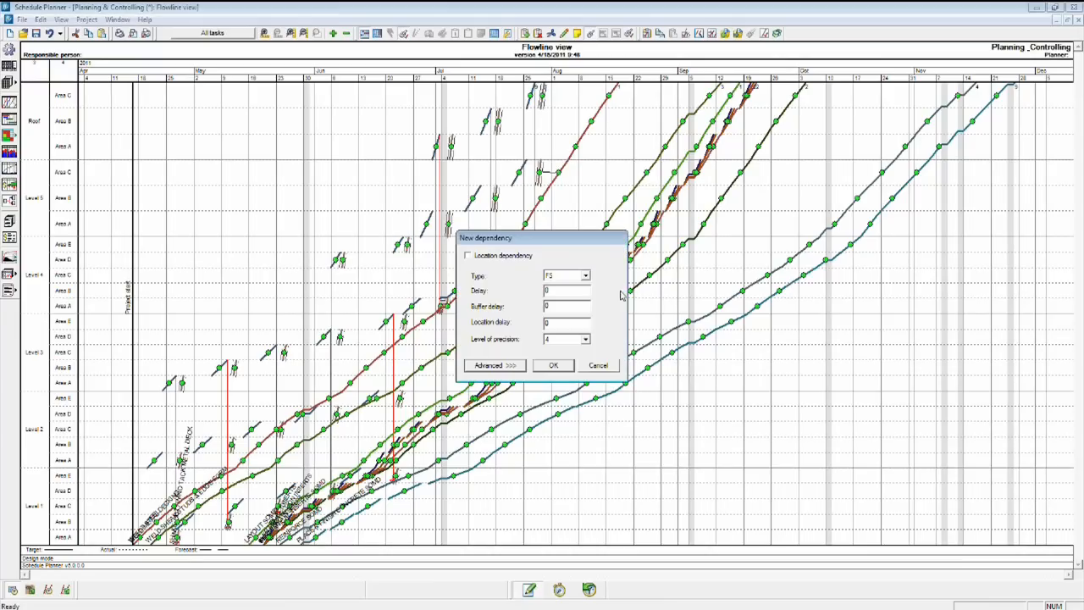
left_click(554, 366)
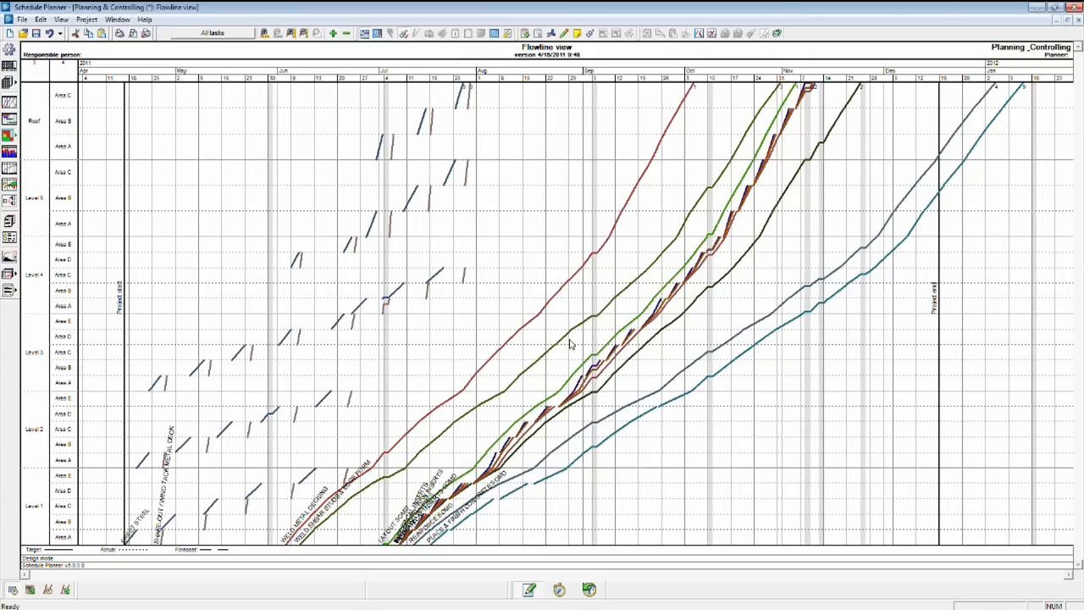
Display only the Steel Erection construction phase in the flowline view.
left_click(187, 33)
mouse_move(265, 78)
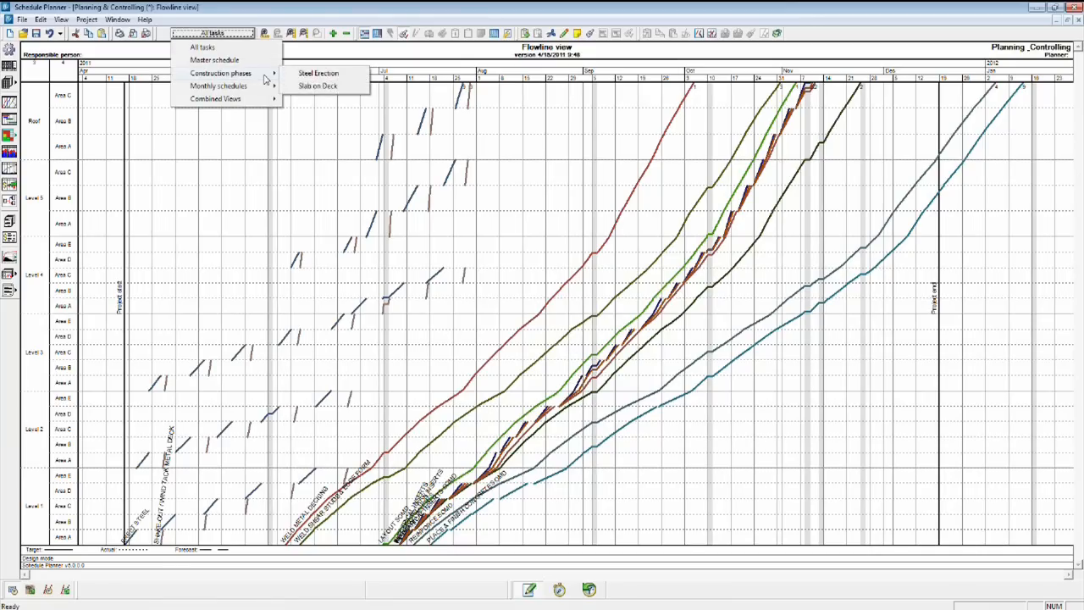
left_click(324, 75)
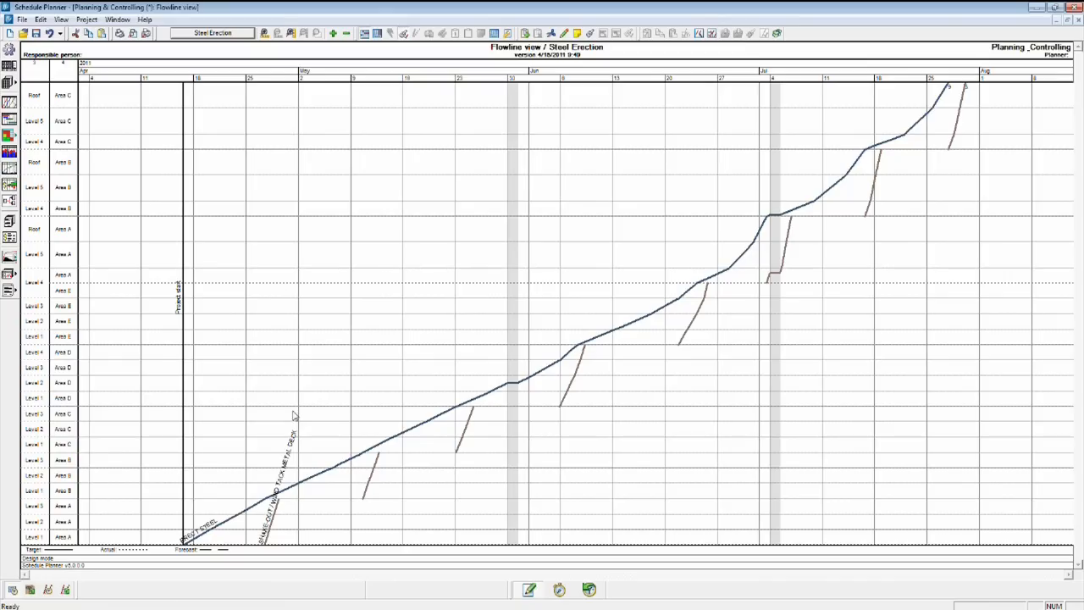
Switch the flowline view to the Slab on Deck construction phase.
left_click(212, 32)
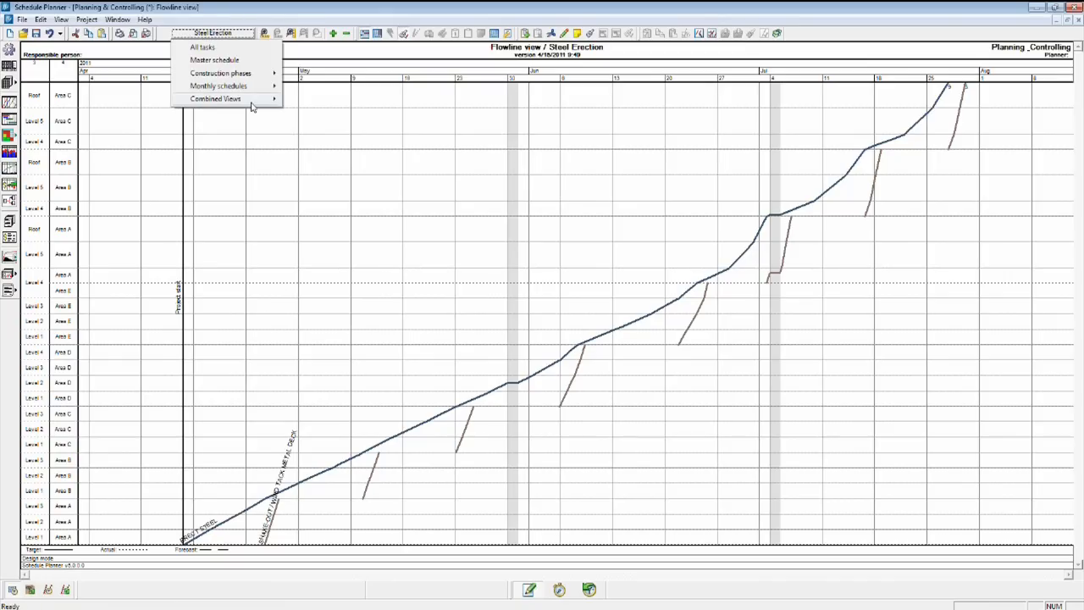
mouse_move(251, 101)
mouse_move(252, 73)
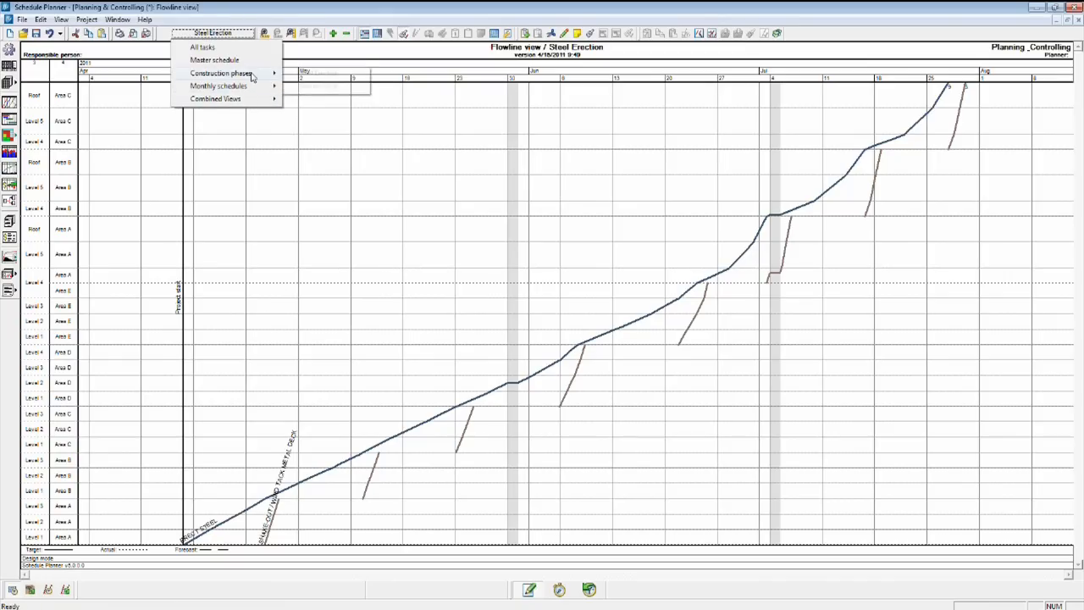
left_click(322, 87)
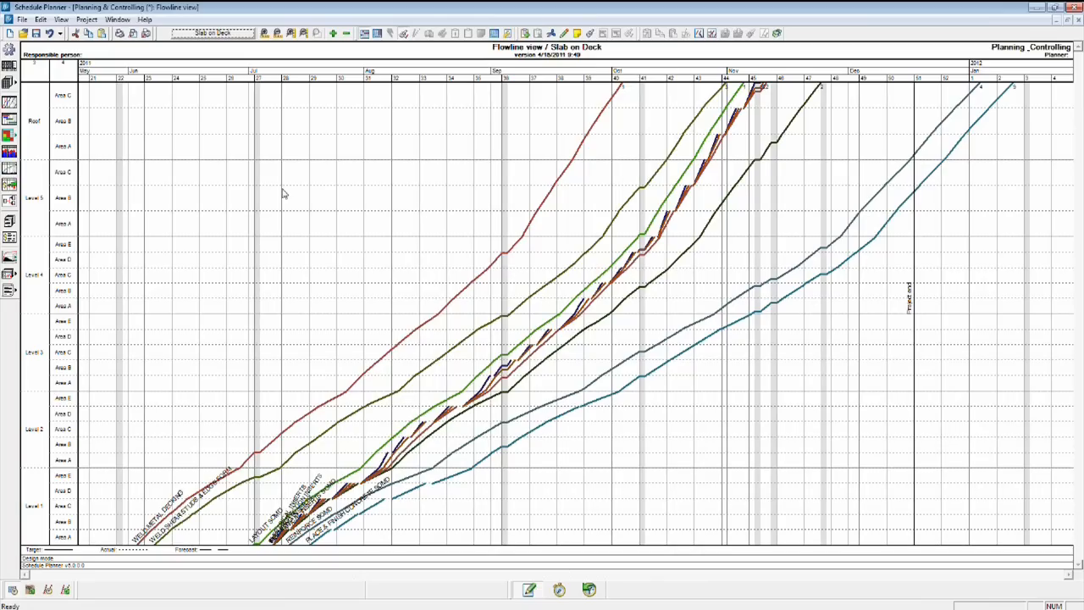
Save the schedule and close Schedule Planner to return to Vico Office.
left_click(36, 33)
left_click(1074, 7)
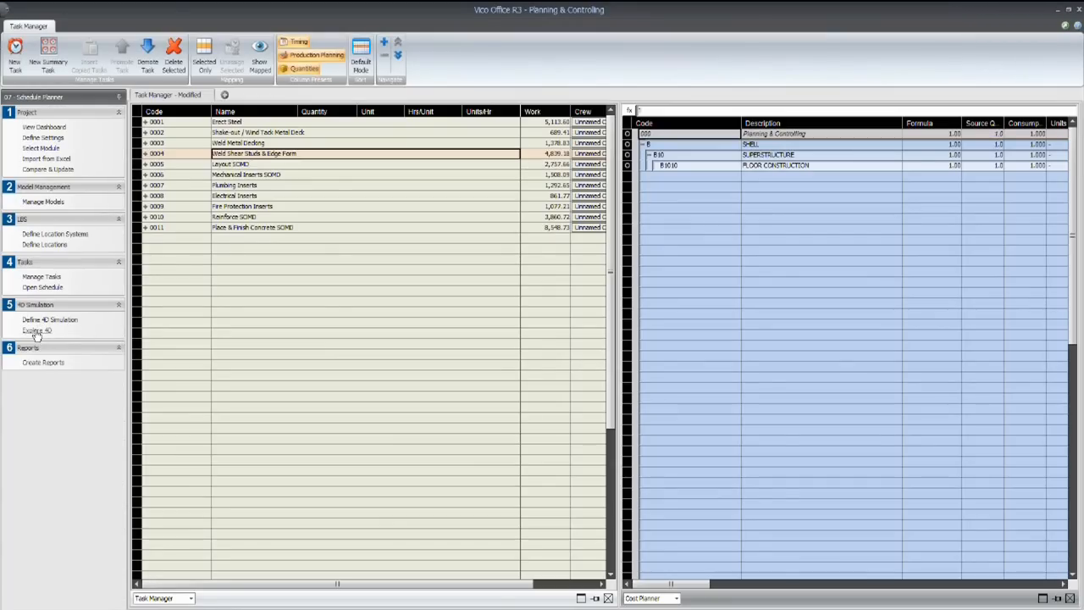
Review the 4D task groups and the task list, and open the 4D exploration view of the building model.
left_click(37, 320)
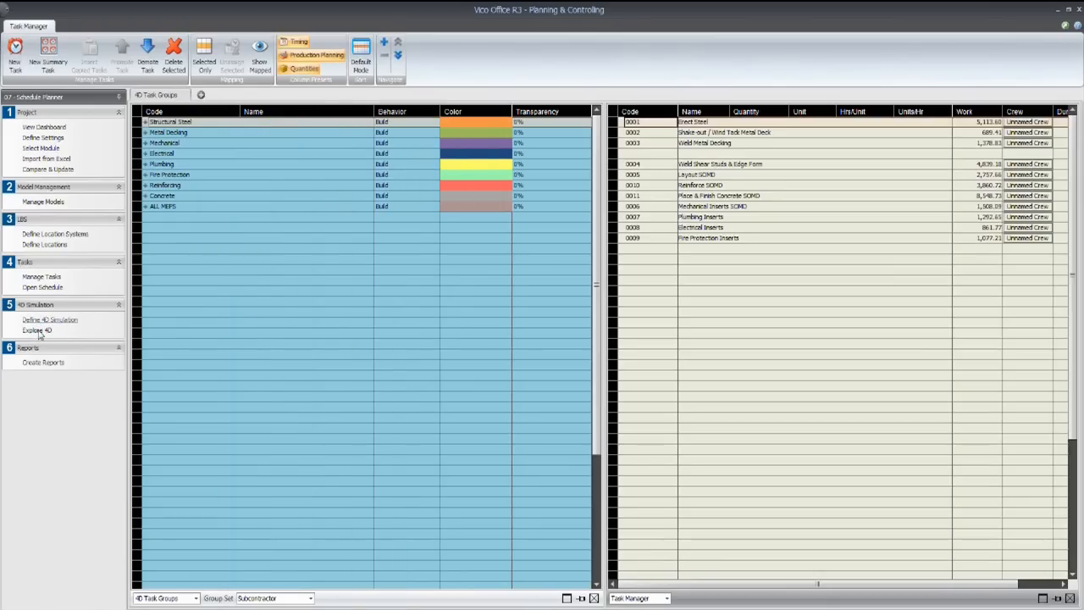
left_click(37, 331)
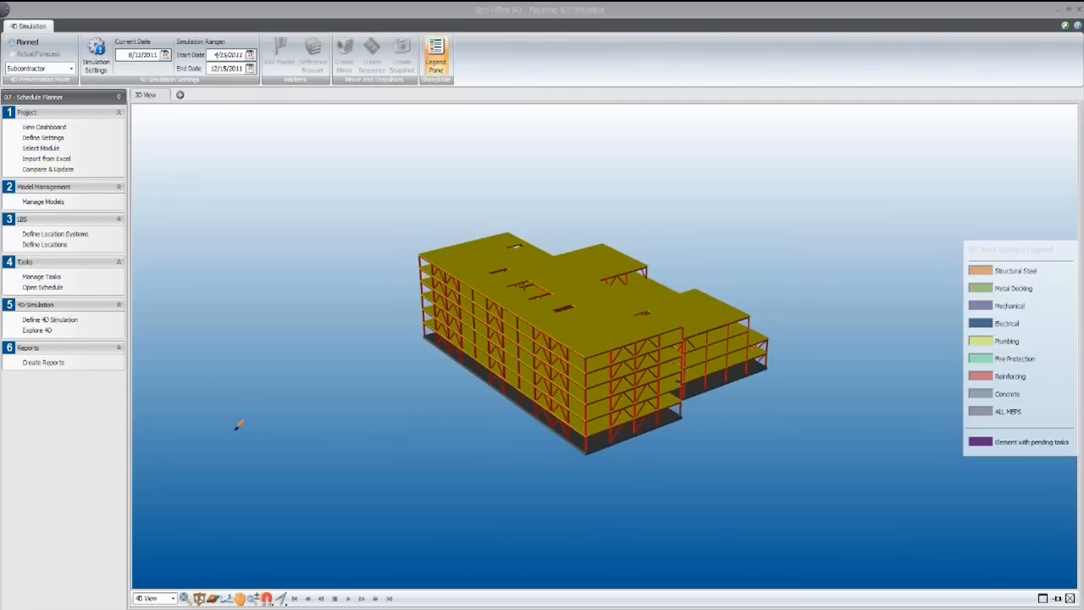
left_click(51, 277)
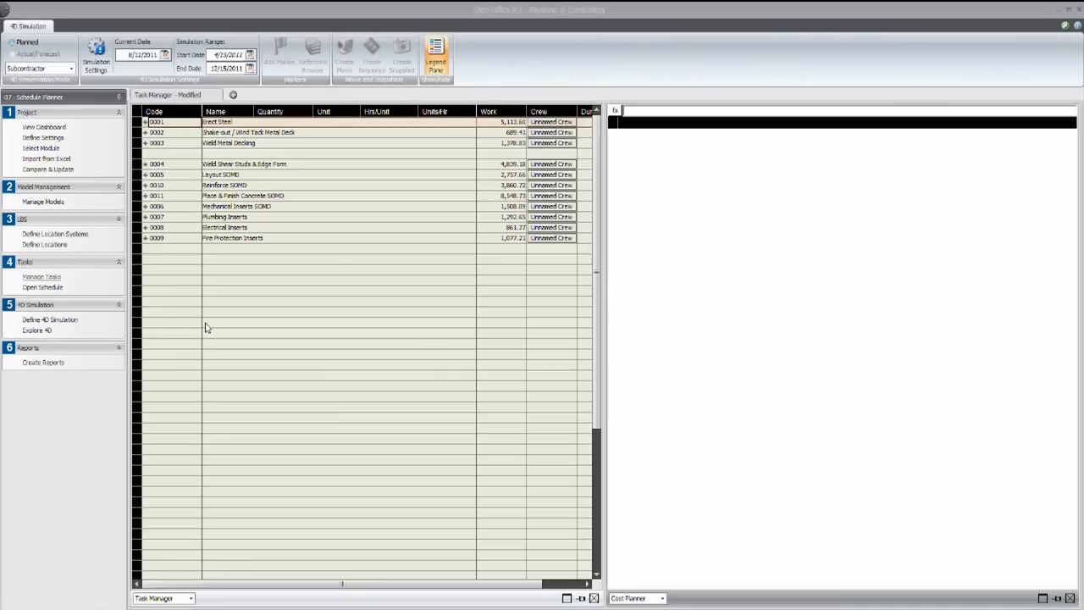
left_click(38, 330)
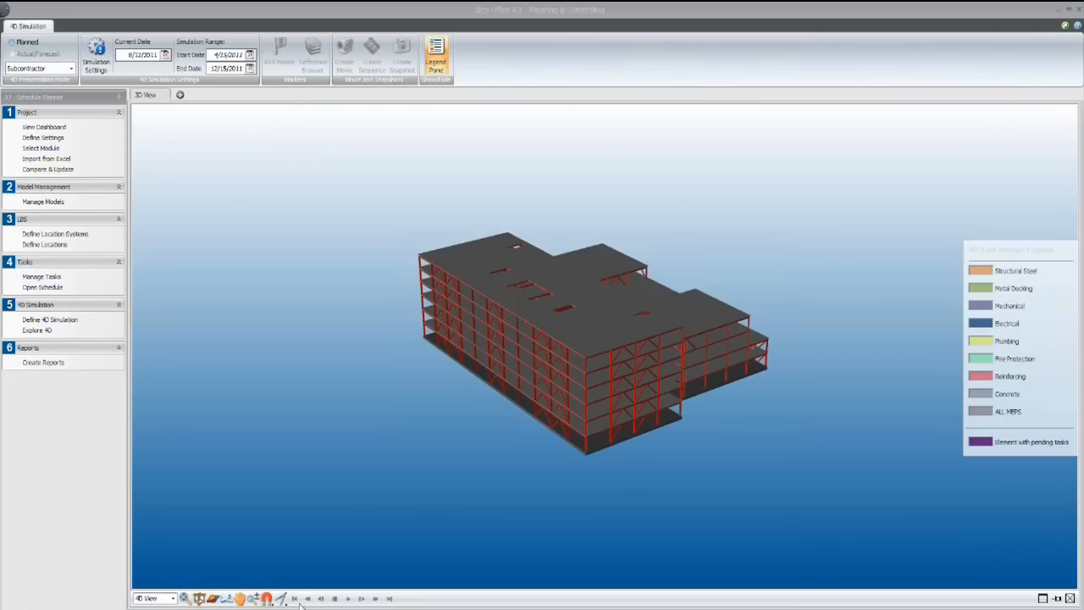
left_click(240, 598)
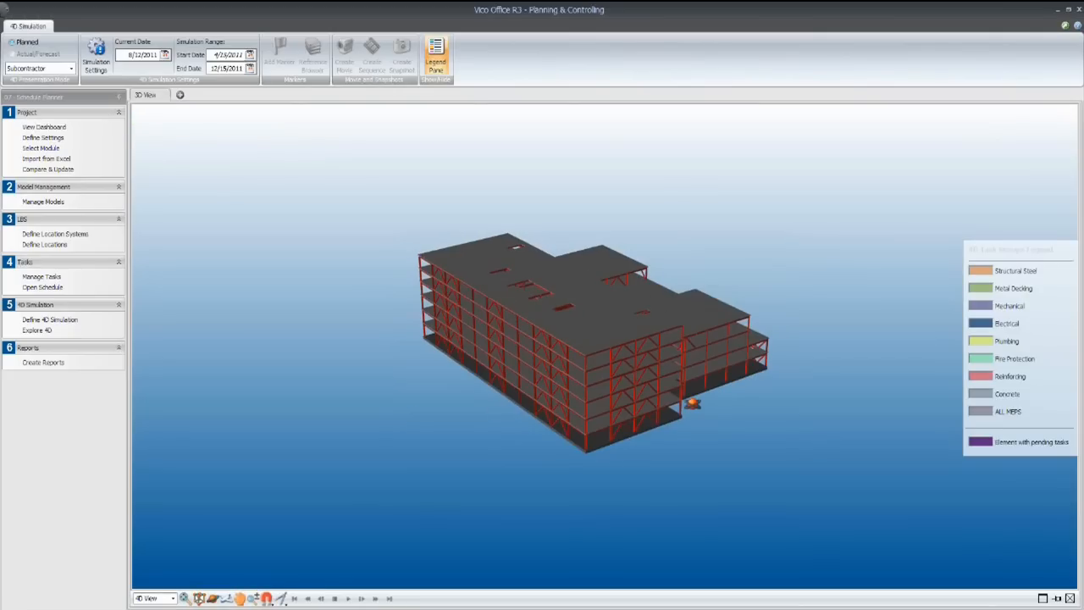
Open the 4D simulation definition and expand every task group from Structural Steel to ALL MEPS to examine the assigned tasks.
left_click_drag(692, 403, 502, 363)
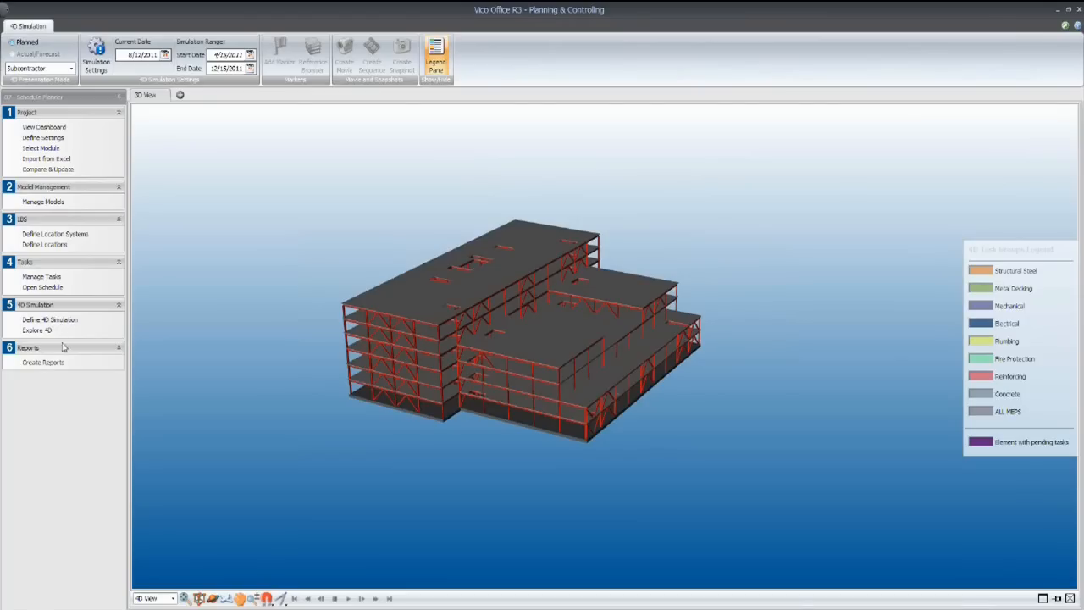
left_click(57, 320)
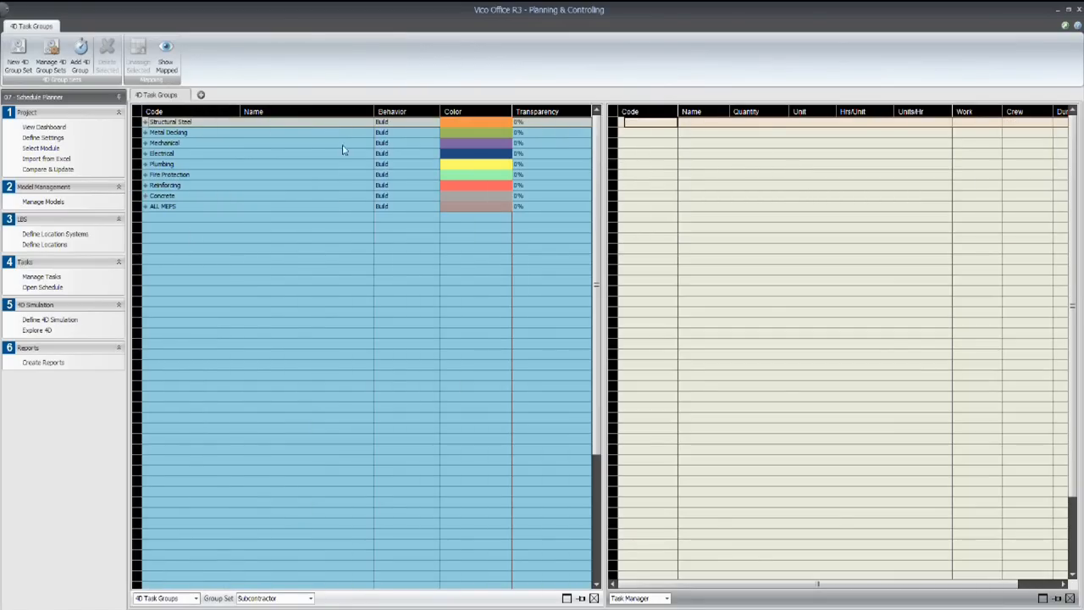
left_click(145, 122)
left_click(144, 143)
left_click(144, 185)
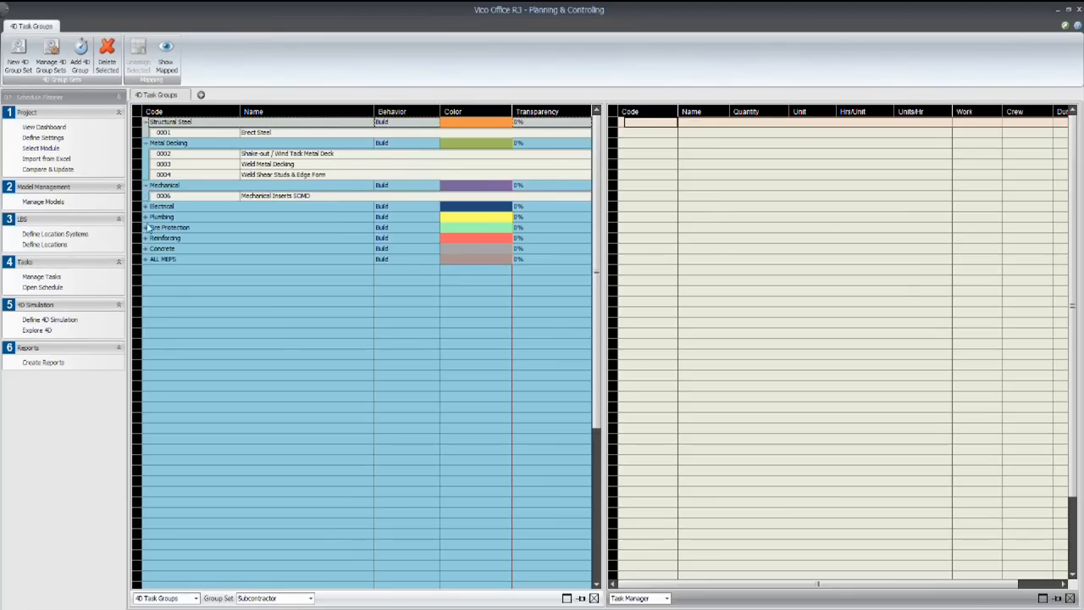
left_click(144, 206)
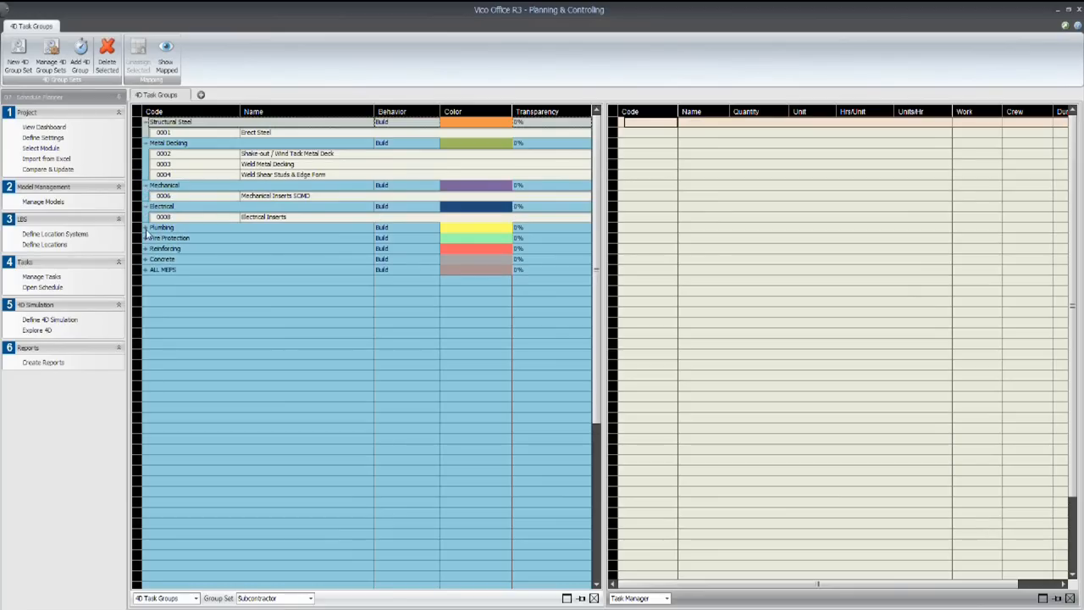
left_click(145, 227)
left_click(145, 248)
left_click(144, 269)
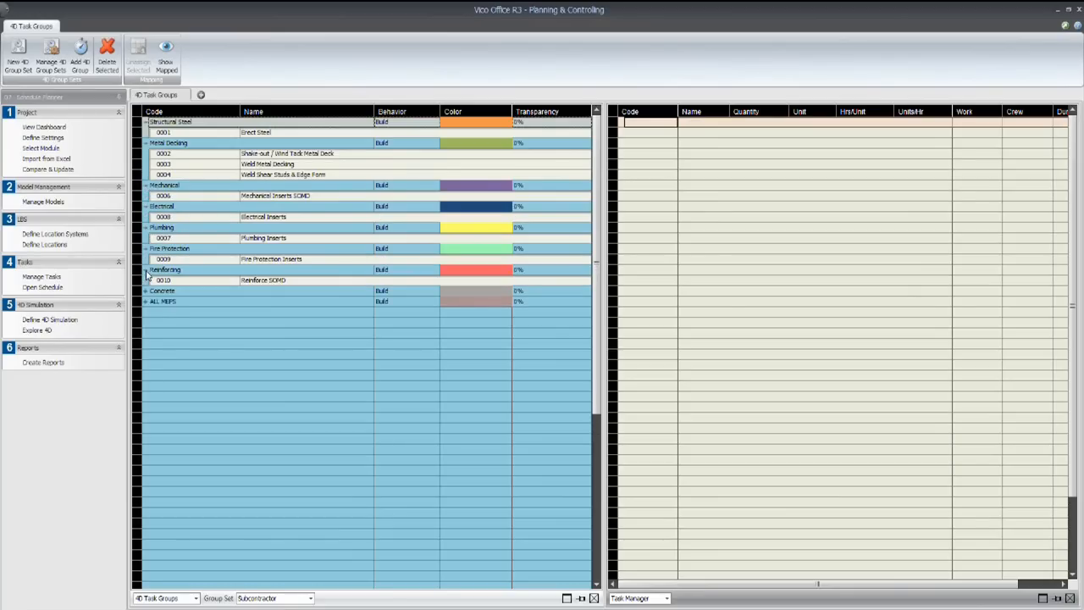
left_click(145, 291)
left_click(144, 312)
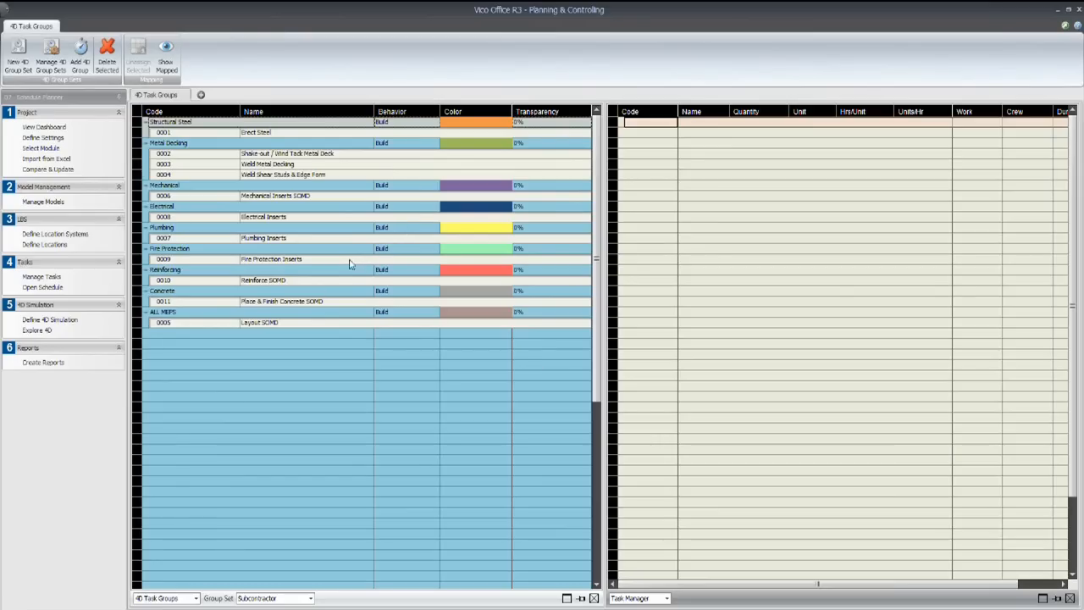
Examine the Weld Metal Decking and Weld Shear Studs & Edge Form tasks in the Metal Decking group.
left_click(715, 175)
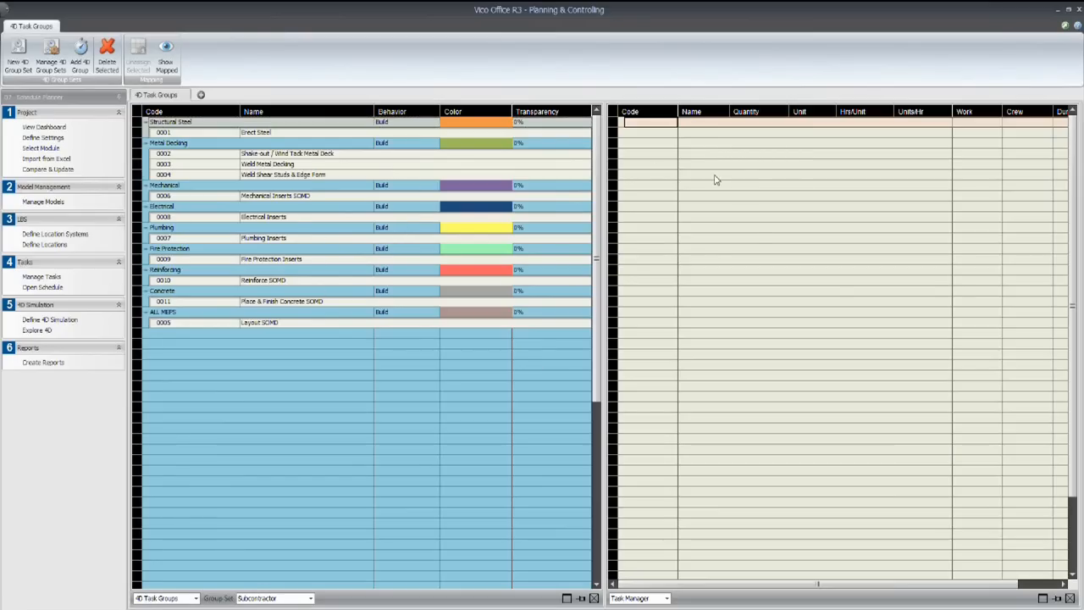
left_click(716, 164)
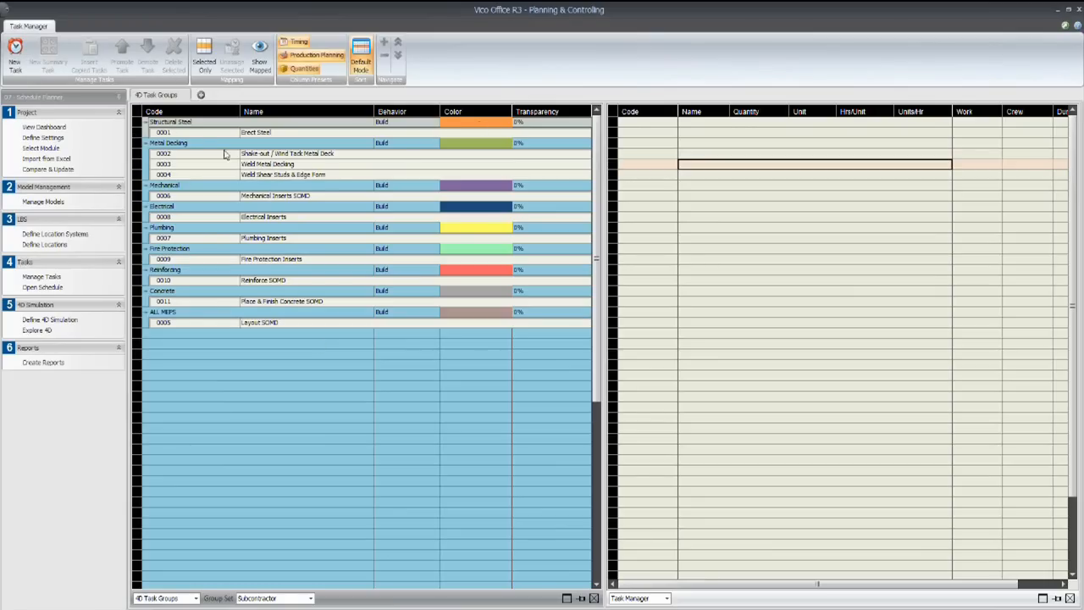
left_click(299, 164)
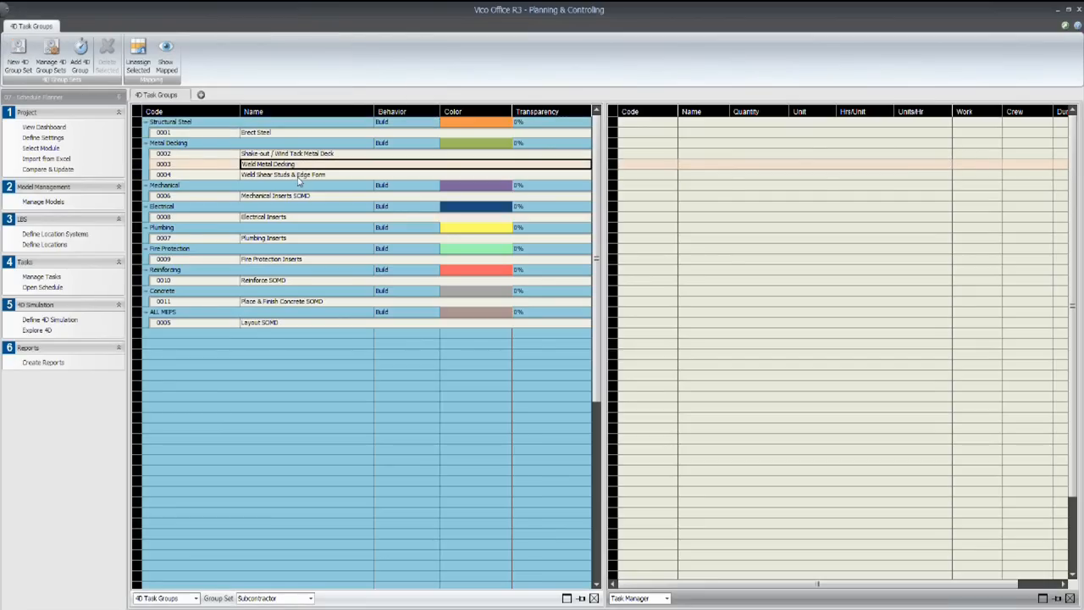
left_click(300, 175)
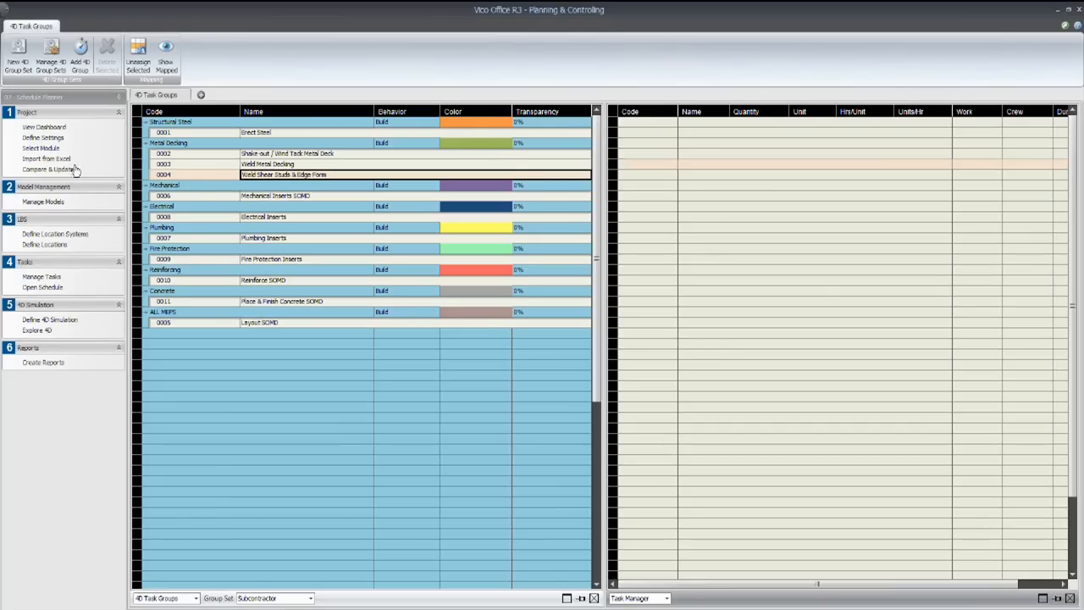
Open the 4D exploration view and set the simulation's current date to today's date, April 15, 2011.
left_click(39, 331)
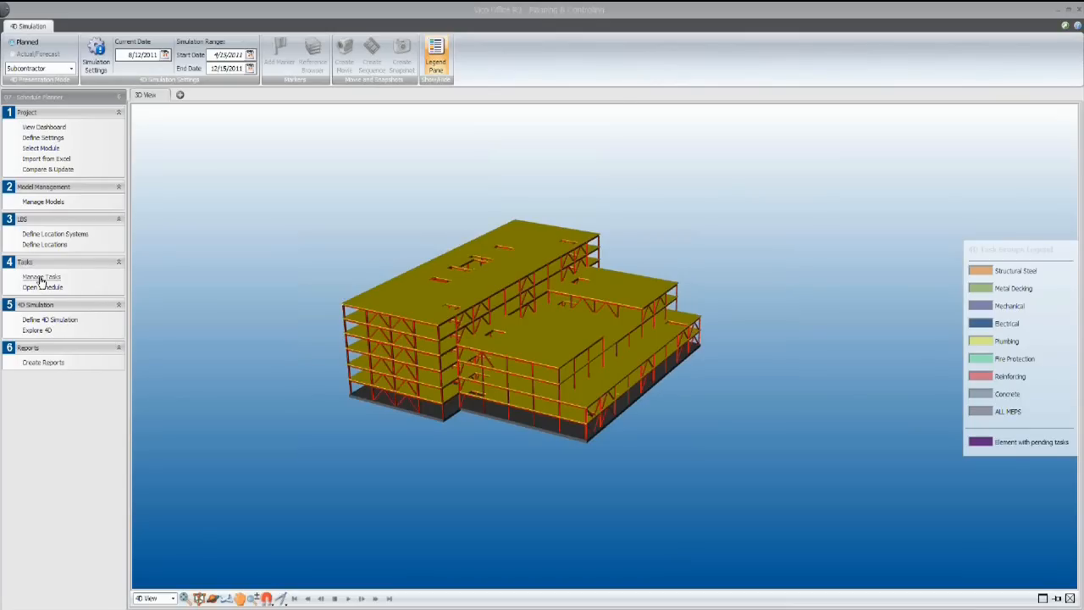
left_click(213, 599)
left_click_drag(354, 302, 586, 413)
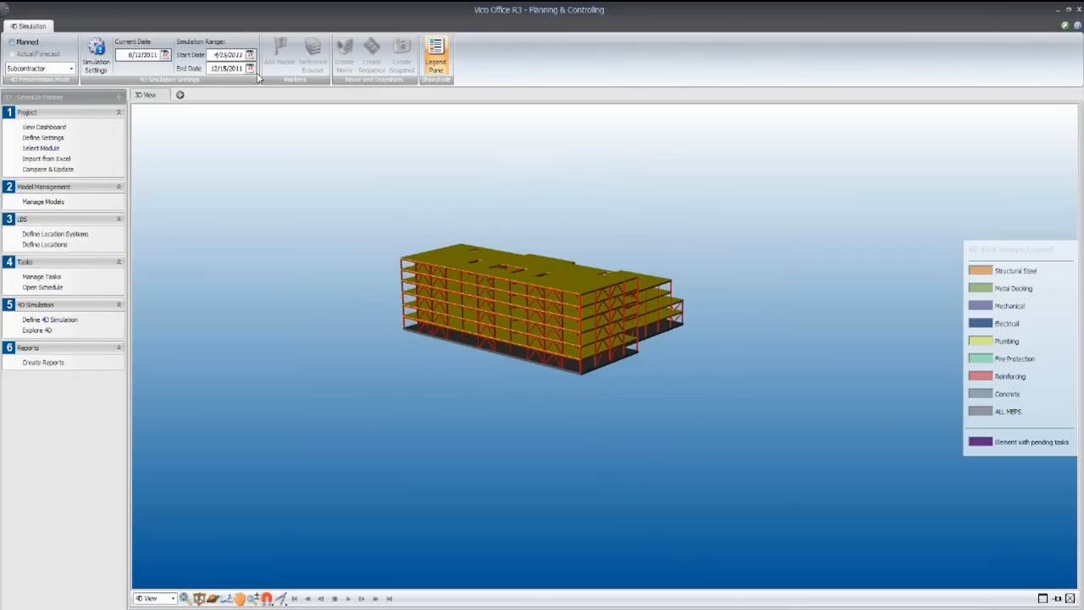
left_click(164, 54)
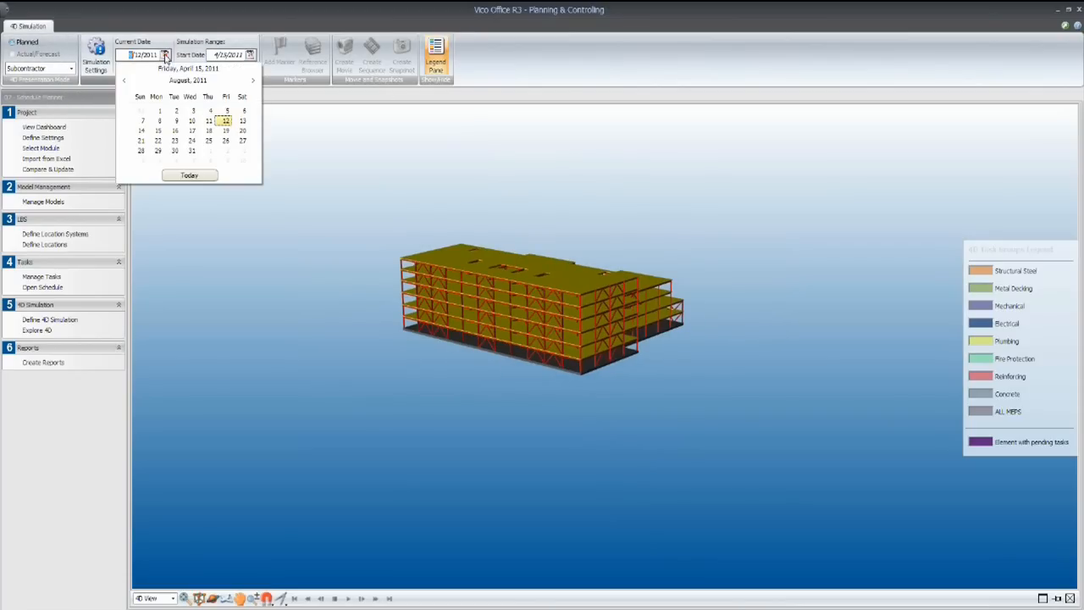
left_click(179, 174)
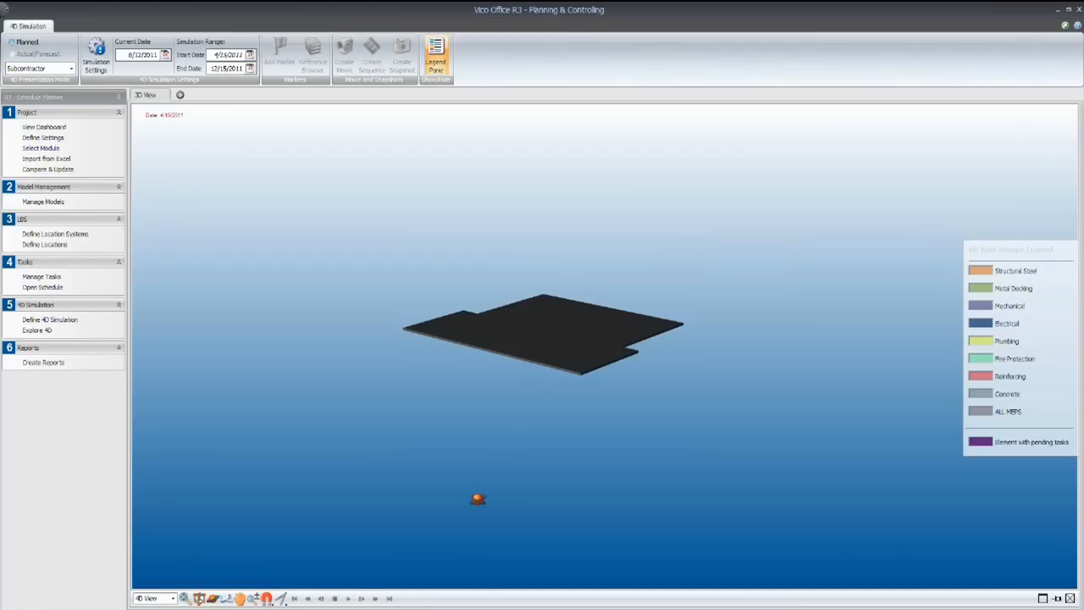
Play the 4D simulation and examine the steel and metal deck construction sequence from several sides of the building.
left_click(354, 599)
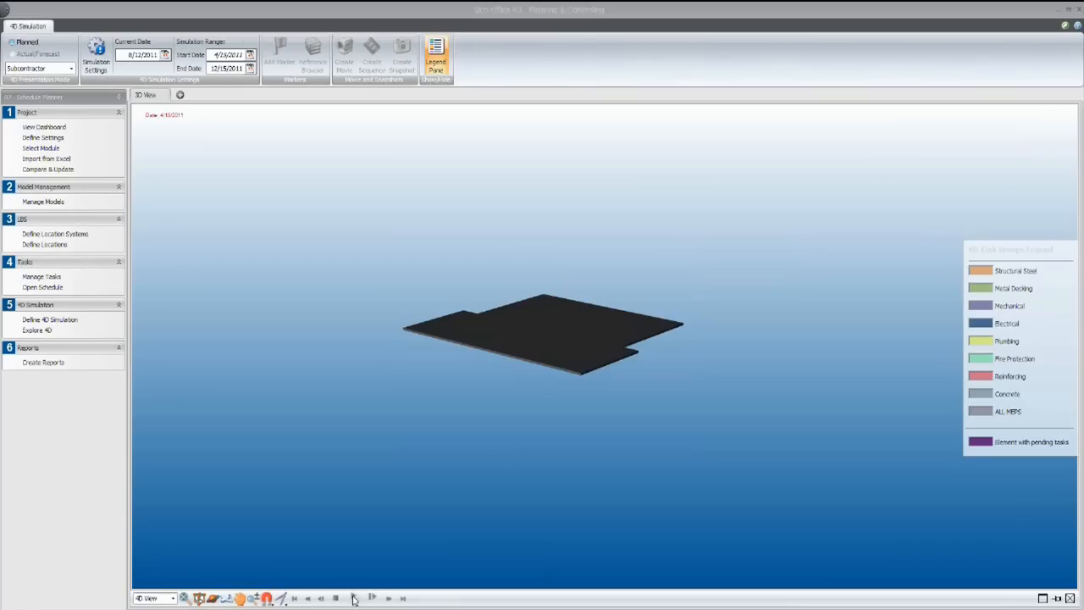
left_click(353, 596)
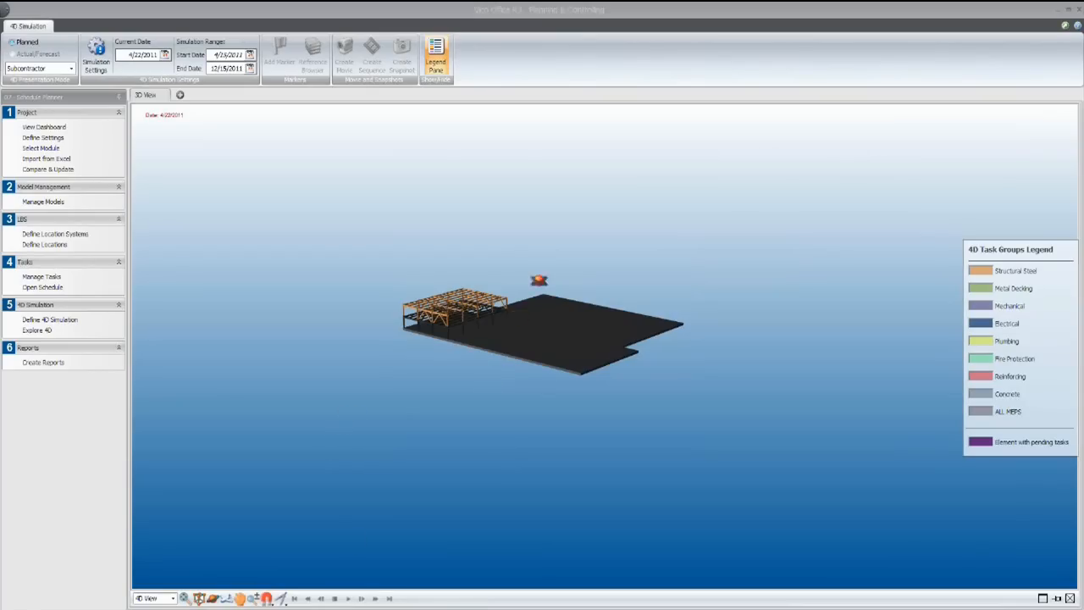
left_click(603, 218)
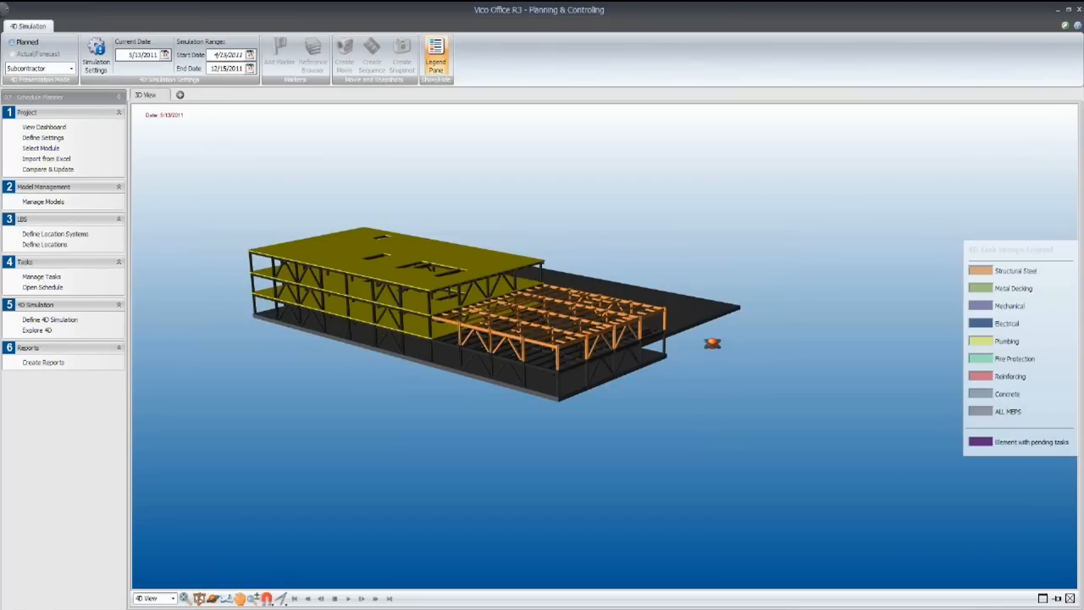
left_click_drag(698, 340, 356, 331)
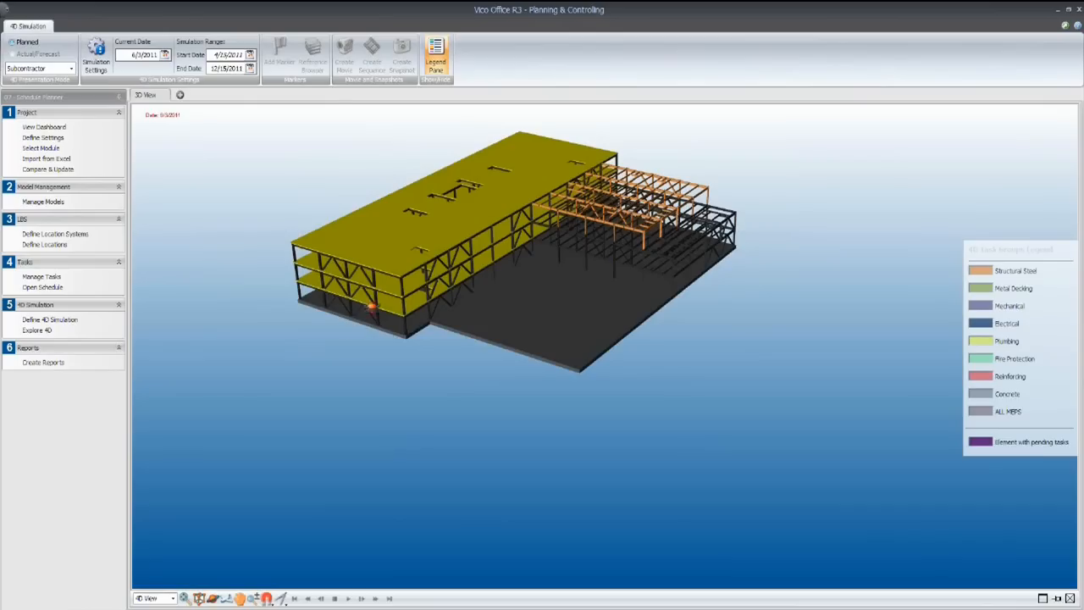
left_click_drag(415, 290, 444, 199)
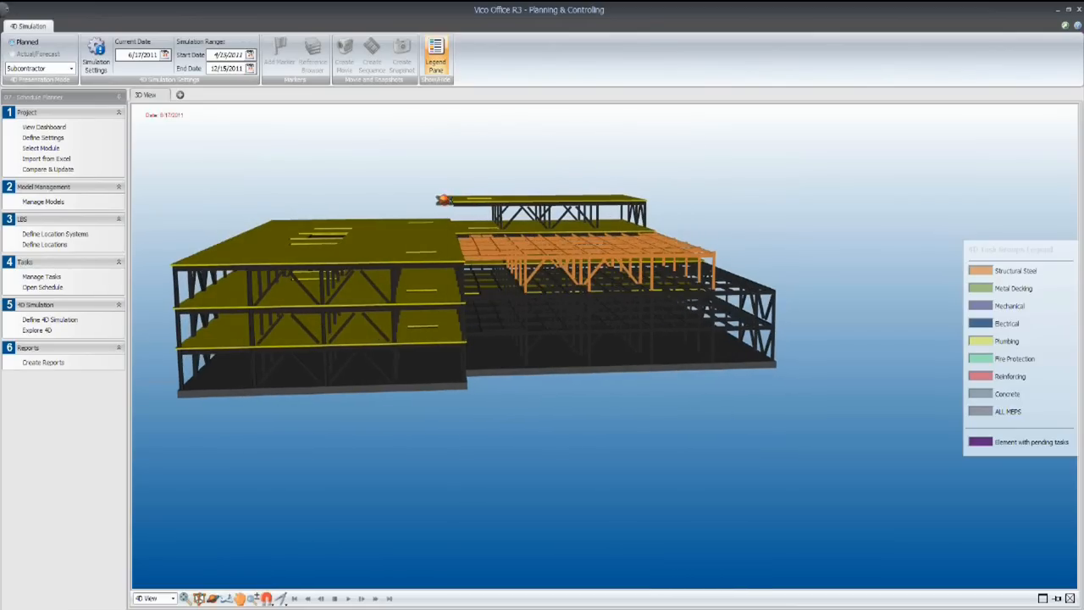
left_click_drag(415, 243, 484, 254)
scroll(484, 254, "down", 4)
left_click_drag(581, 302, 463, 300)
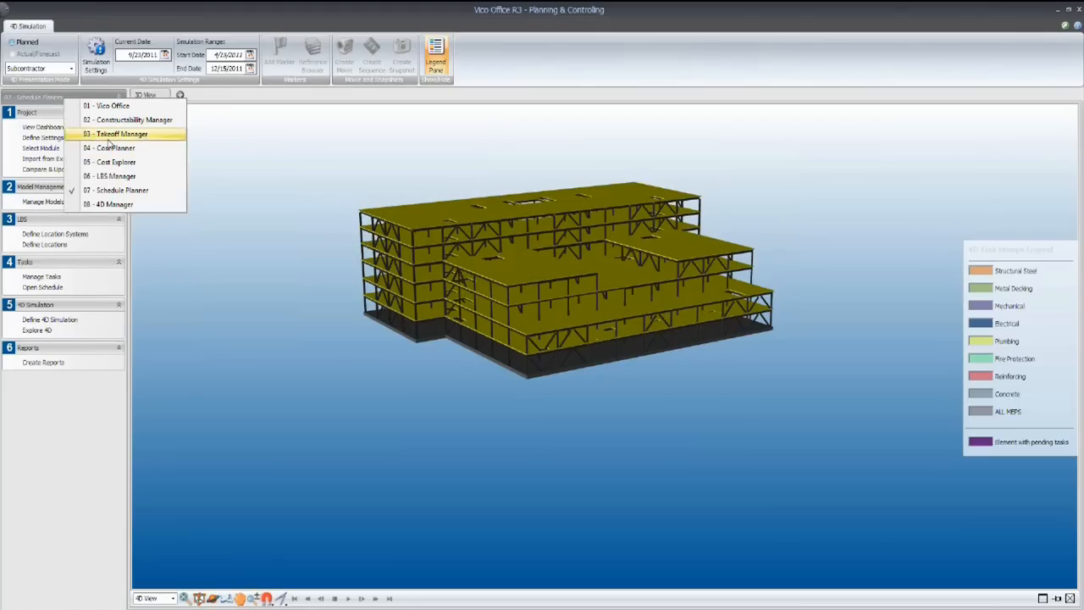
Switch to the Takeoff Manager module and open the takeoff model with its list of takeoff items.
left_click(102, 134)
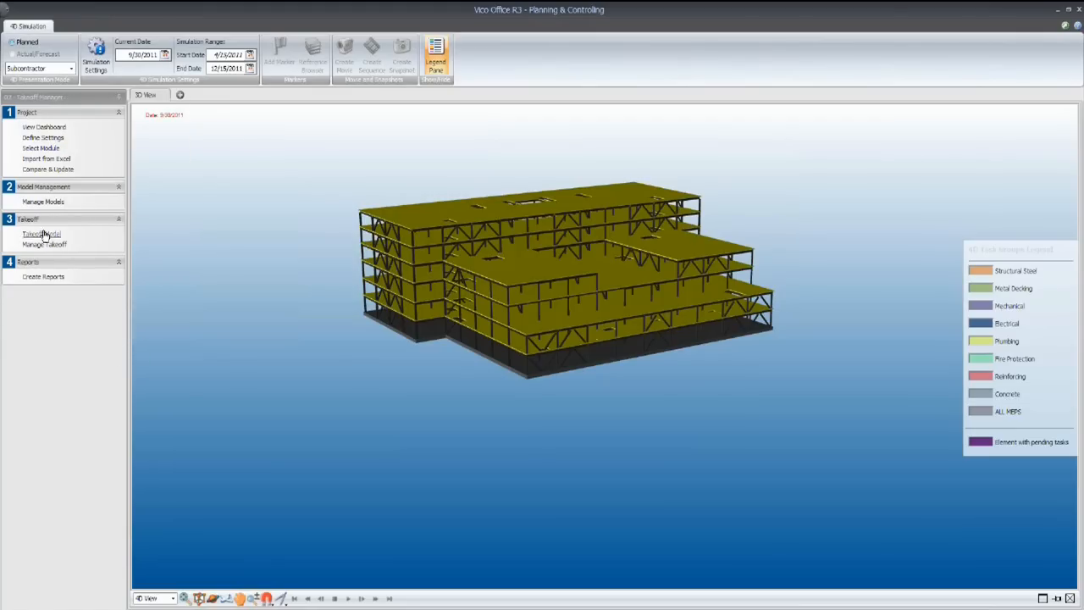
left_click(41, 234)
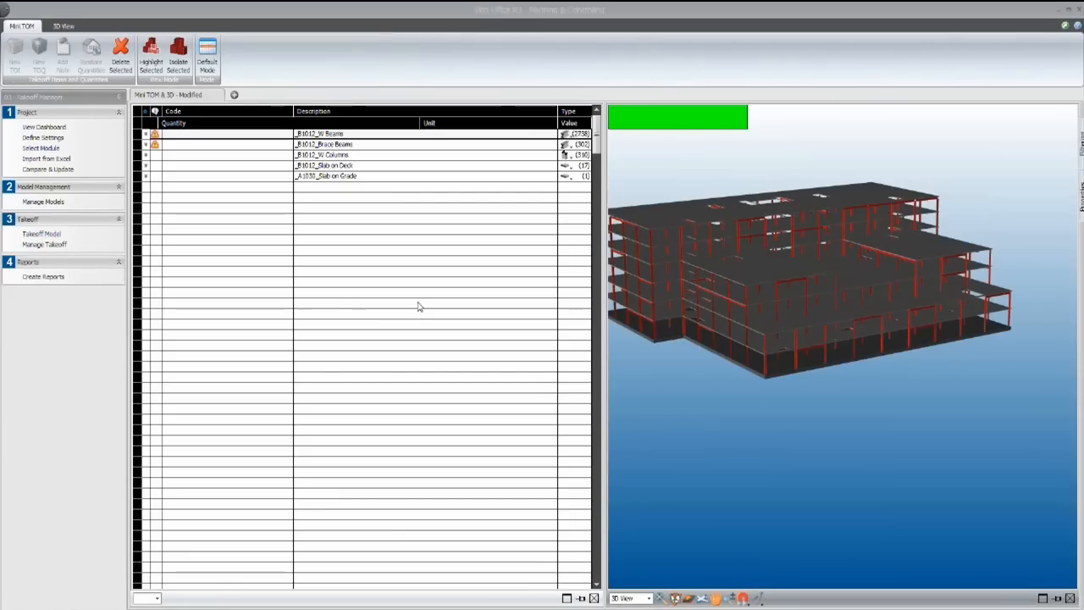
left_click(417, 304)
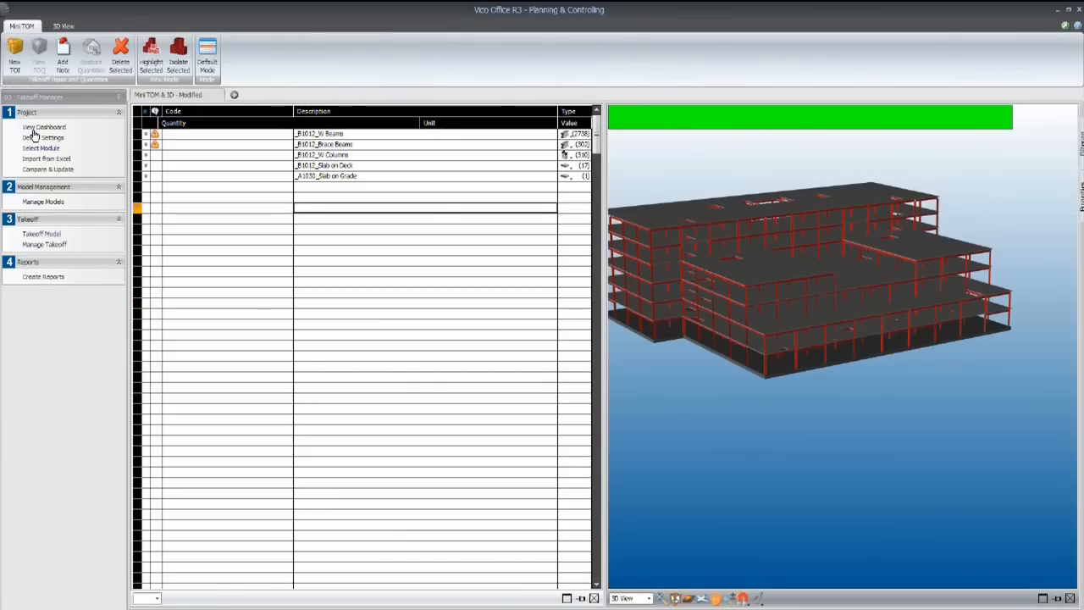
Switch back to the Schedule Planner module and open the project schedule.
left_click(36, 97)
left_click(93, 193)
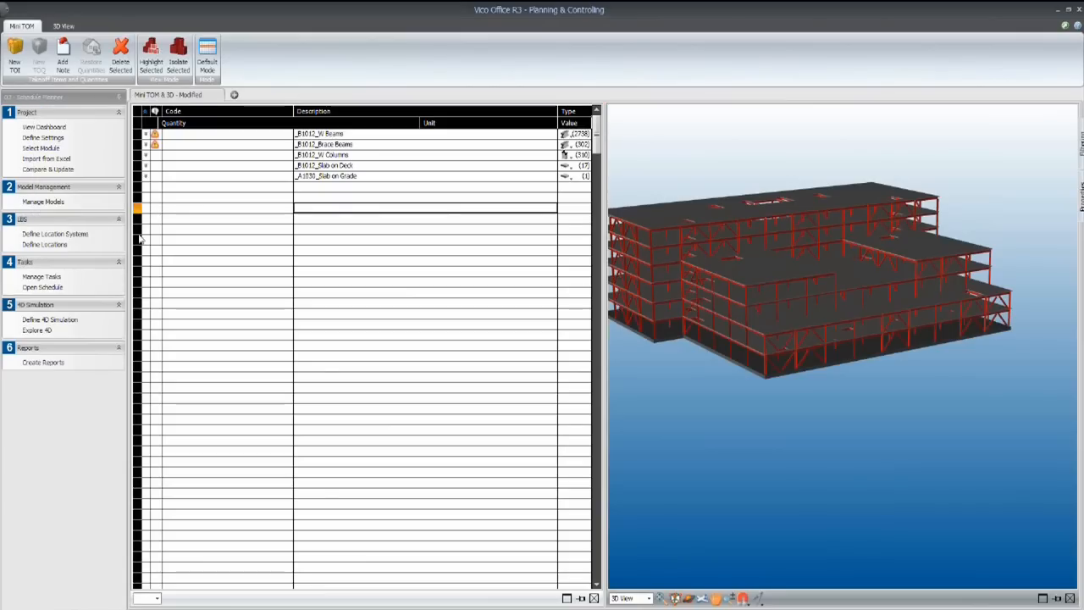
left_click(47, 288)
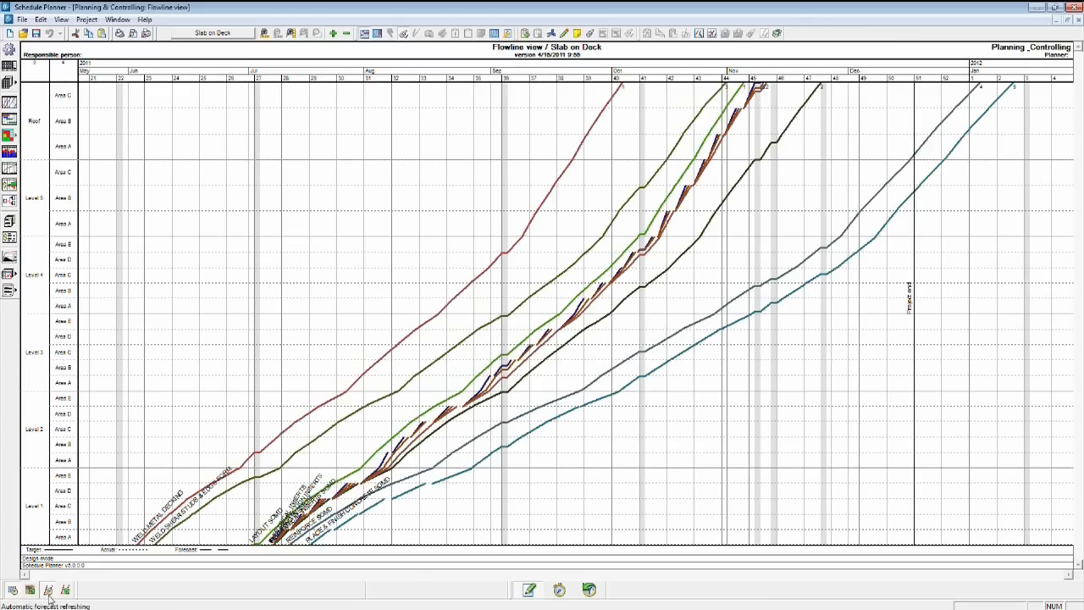
Show the Steel Erection construction phase in the flowline view instead of Slab on Deck.
left_click(212, 33)
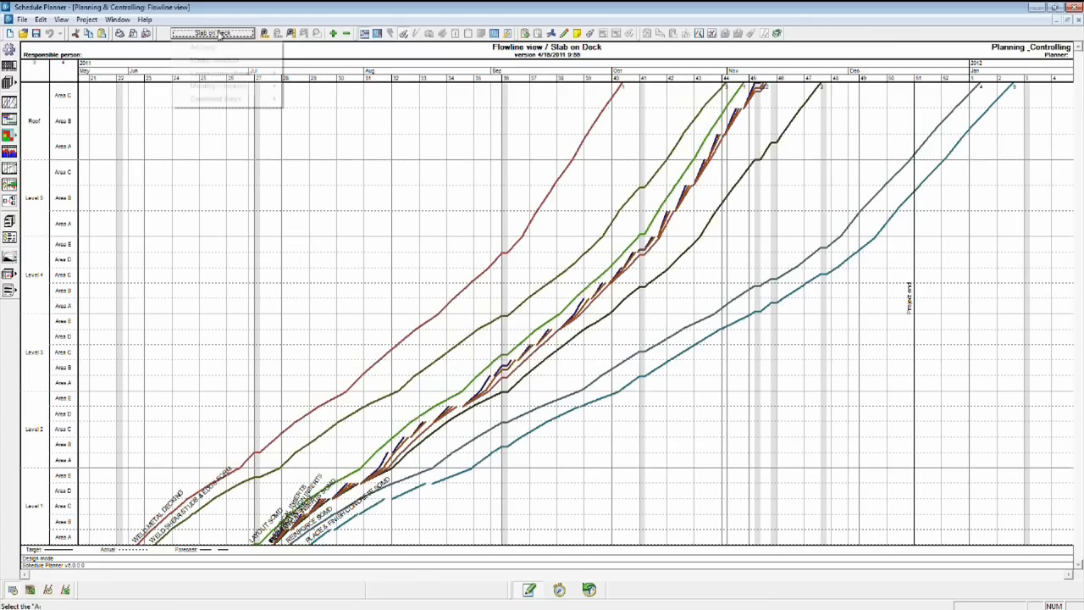
mouse_move(241, 79)
left_click(317, 74)
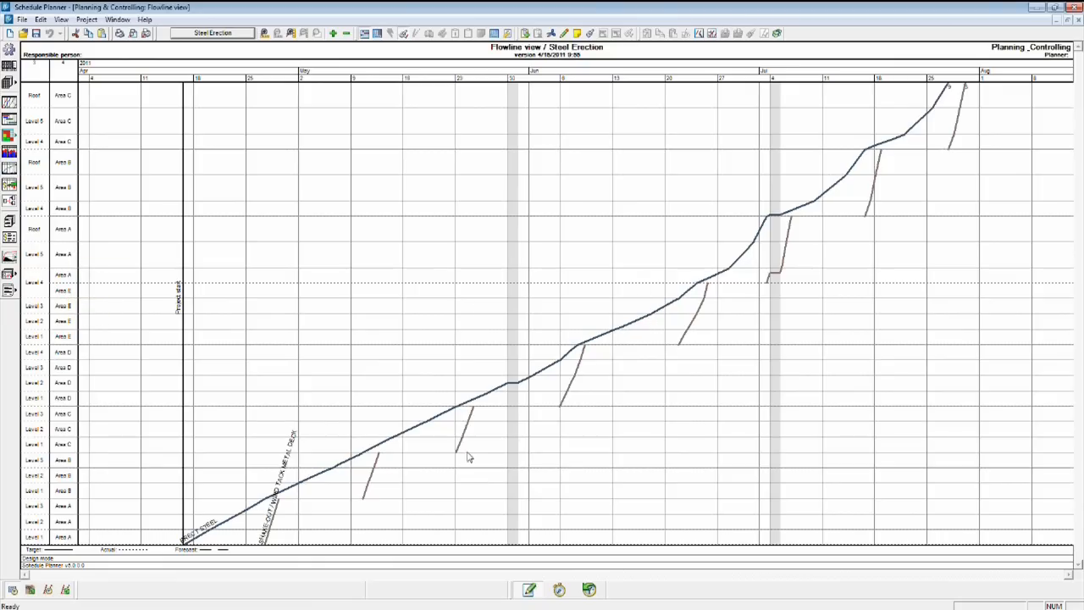
Open the location display order and move Level 4 Area D and Level 4 Area E together to the start of the list.
right_click(56, 278)
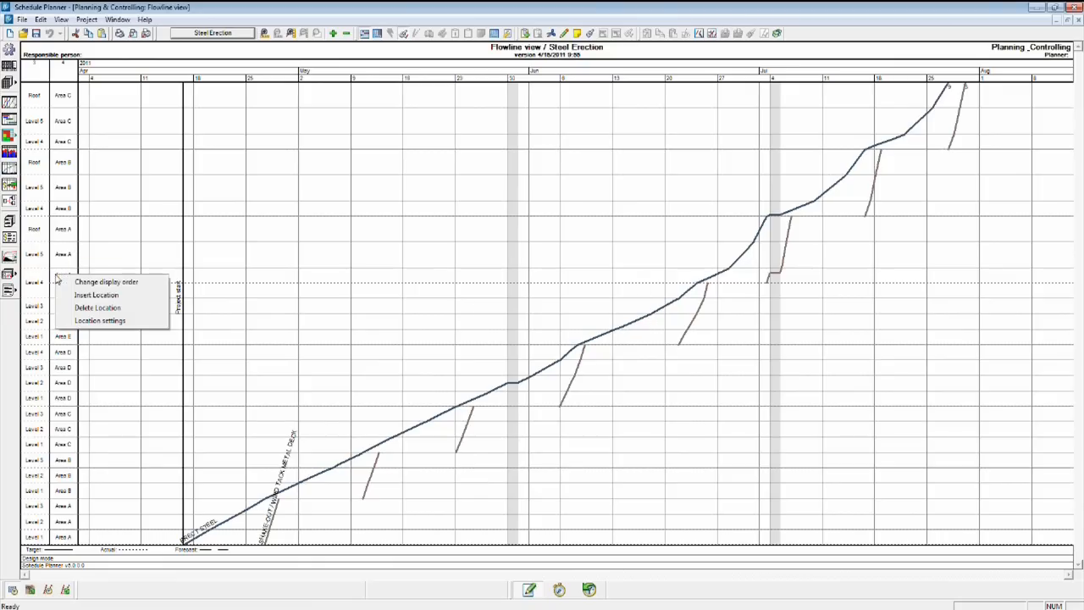
left_click(97, 282)
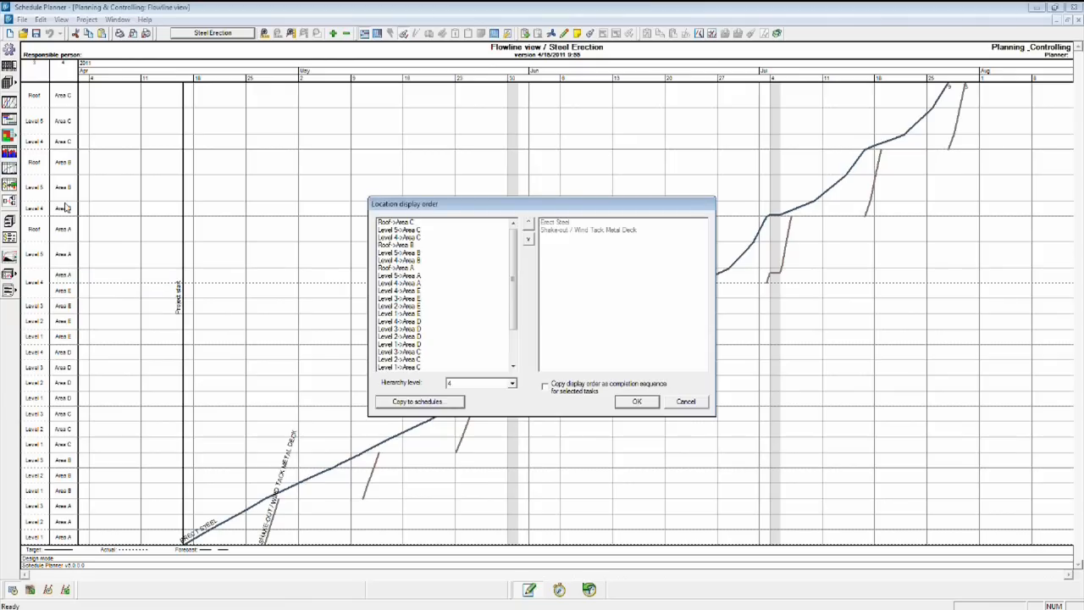
scroll(448, 271, "down", 2)
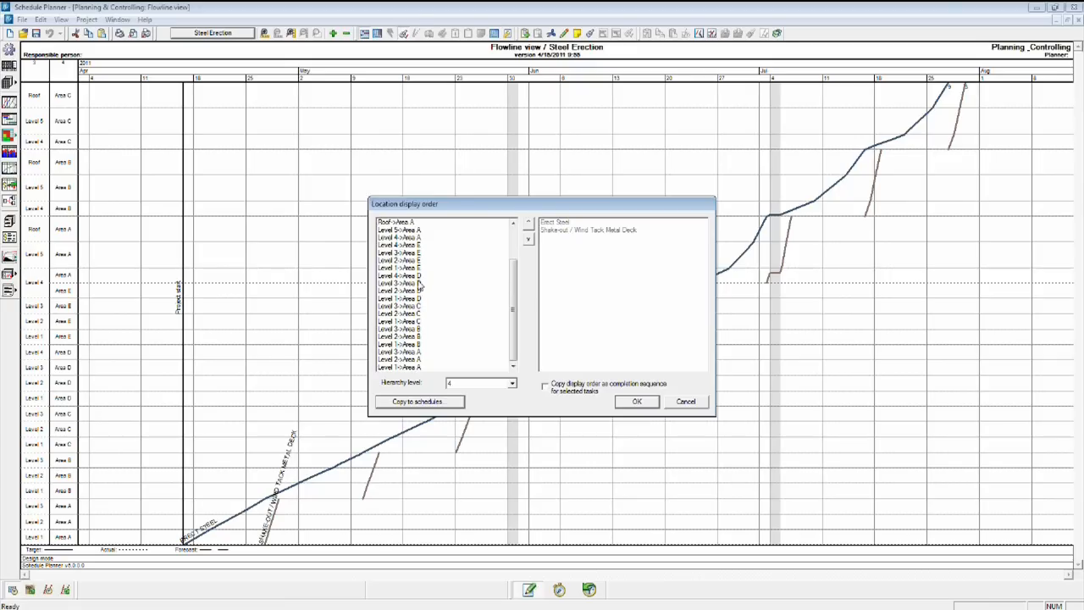
left_click(391, 278)
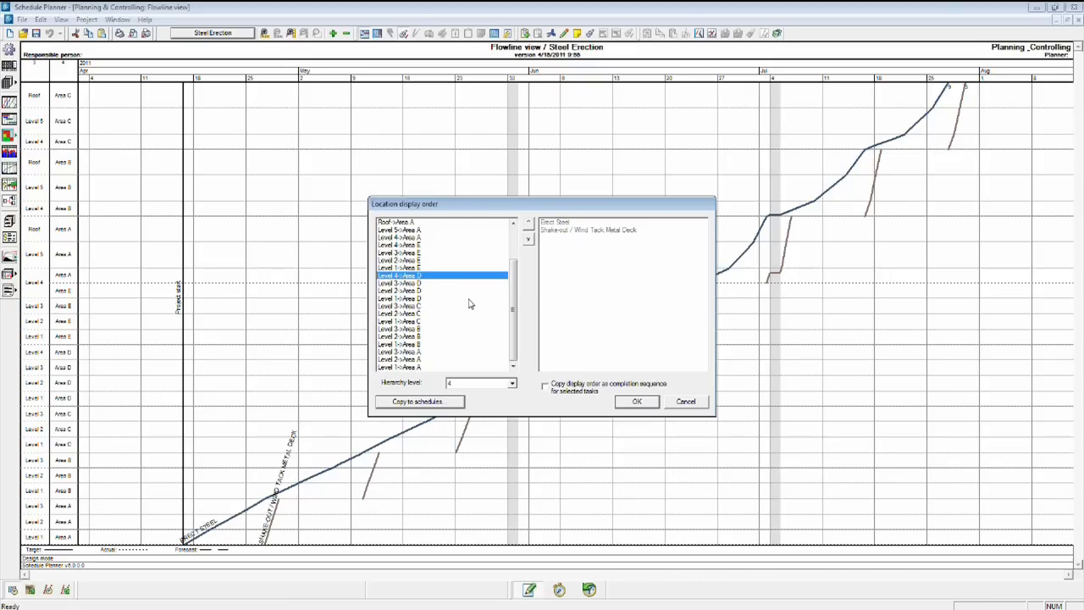
left_click(414, 246, "ctrl")
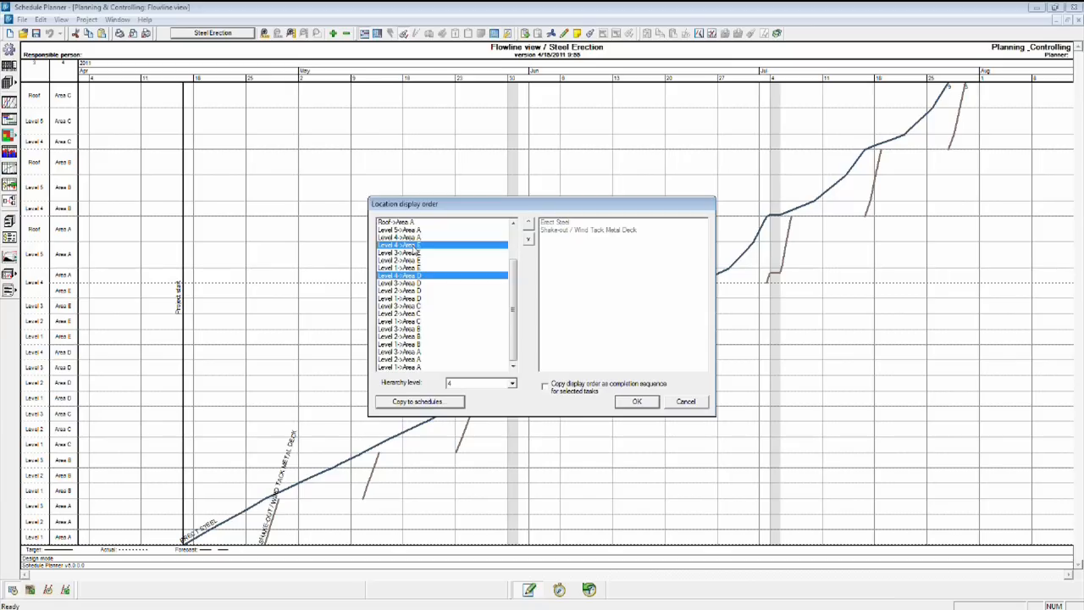
left_click(529, 225)
left_click(529, 226)
left_click(528, 226)
left_click(528, 225)
left_click(528, 225)
left_click(529, 225)
left_click(529, 225)
left_click(529, 225)
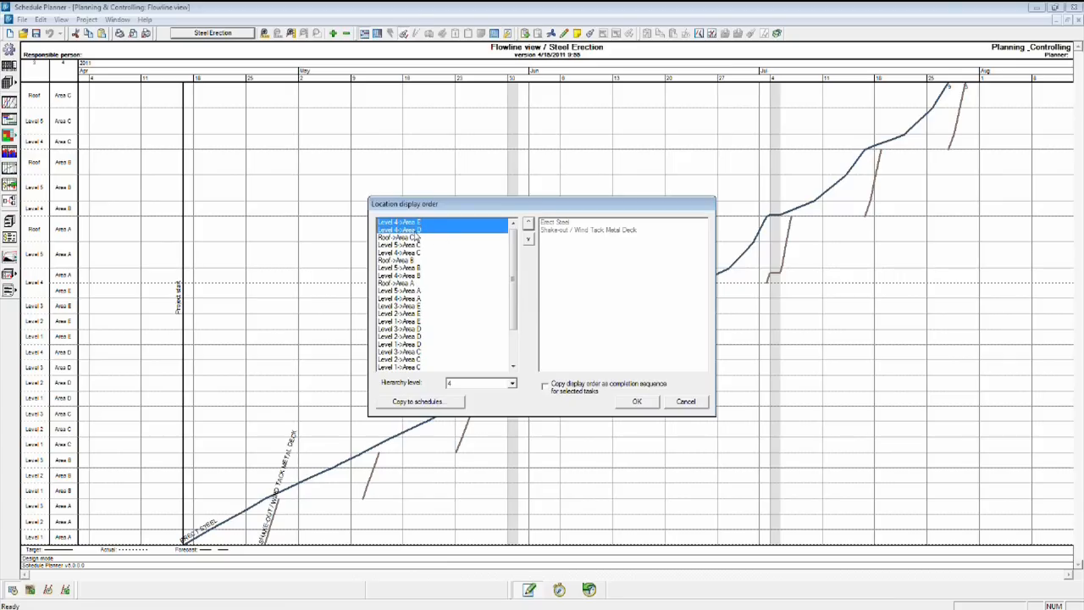
Move Level 4 Area E and Level 4 Area D back down the display order to directly below Level 5 Area A.
left_click(529, 243)
left_click(528, 243)
left_click(528, 242)
left_click(528, 242)
left_click(528, 242)
left_click(528, 242)
left_click(529, 242)
left_click(528, 242)
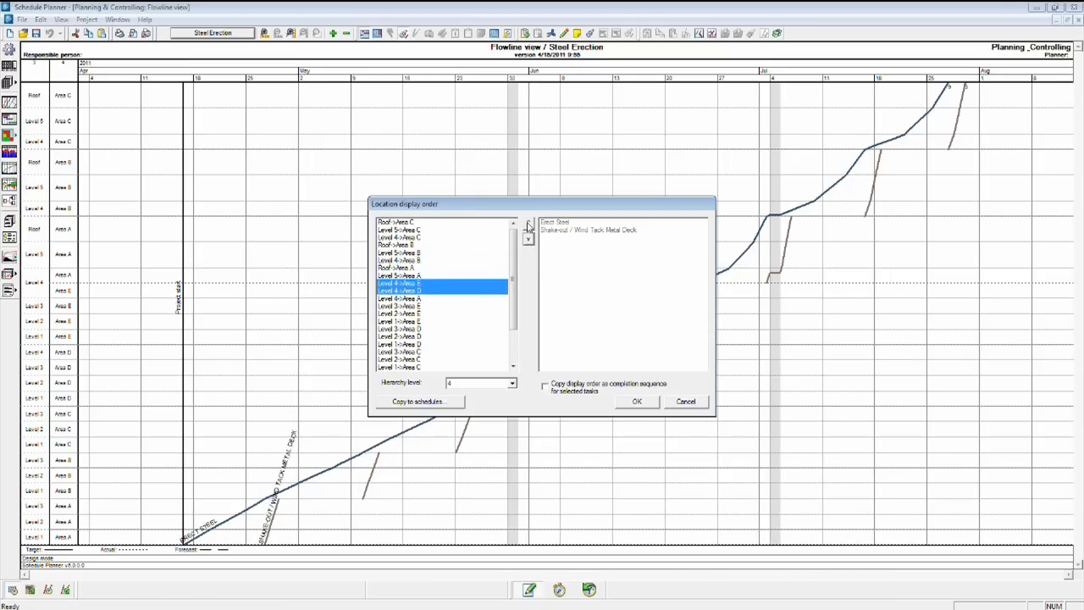
left_click(418, 274)
left_click(417, 283)
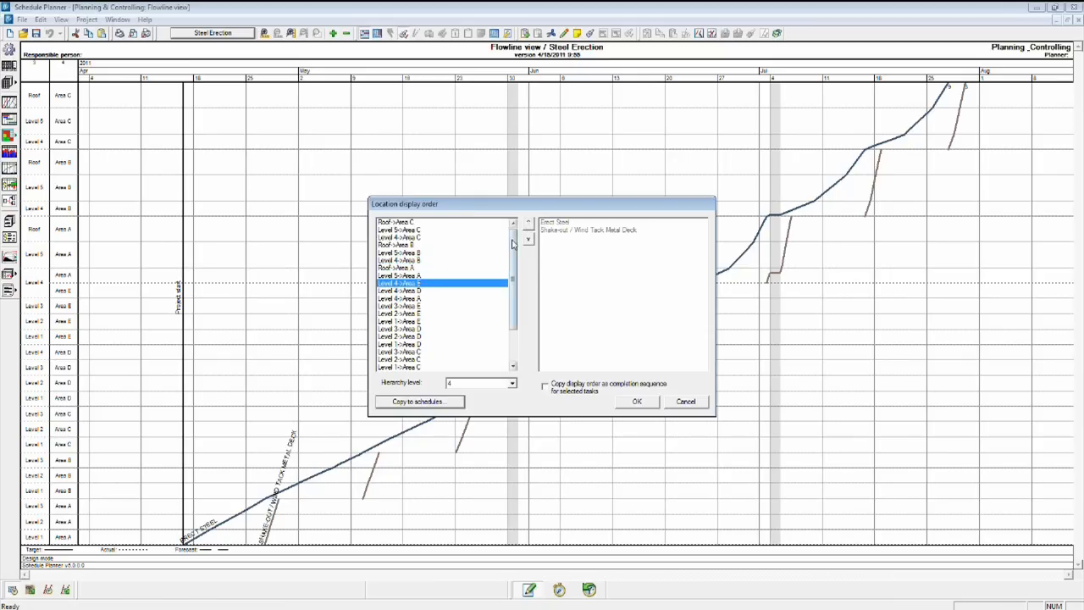
Move Level 4 Area E and Level 4 Area D together up the display order to directly below Level 5 Area B.
left_click(411, 291)
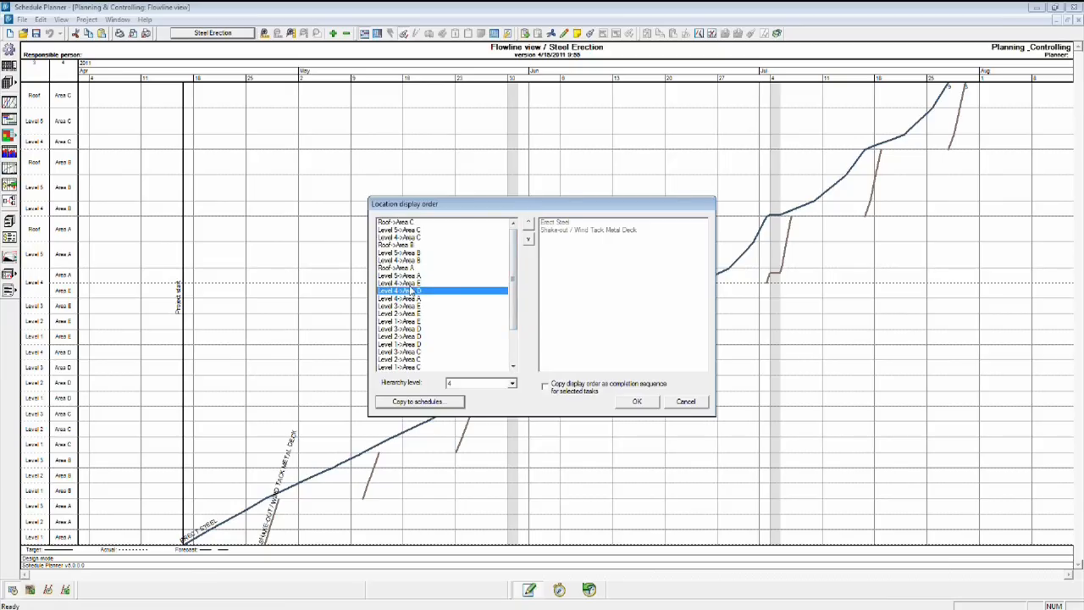
left_click(411, 284, "shift")
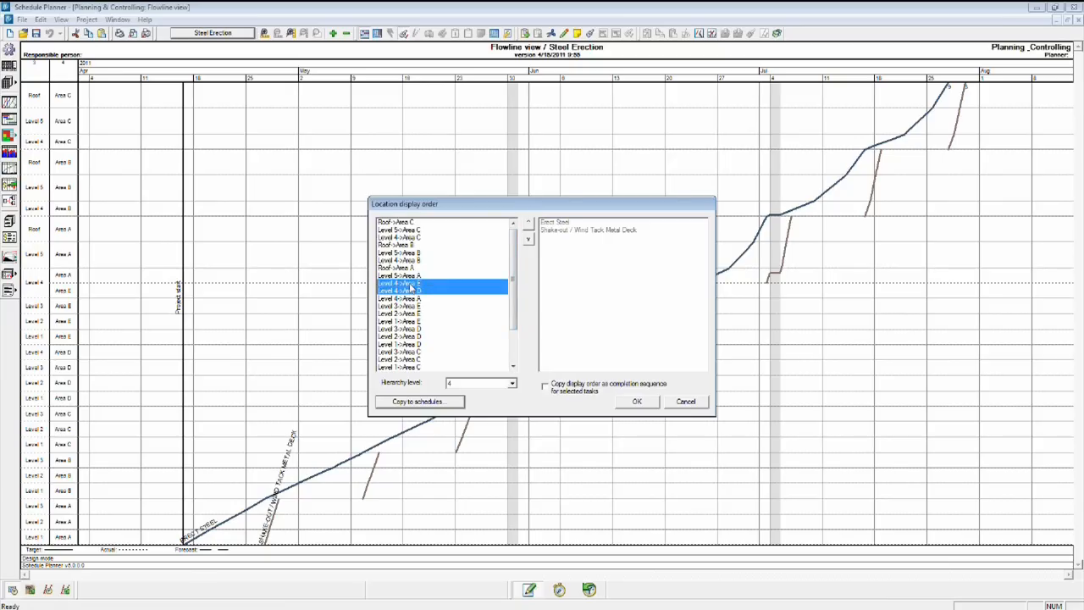
left_click(528, 224)
left_click(528, 224)
left_click(528, 224)
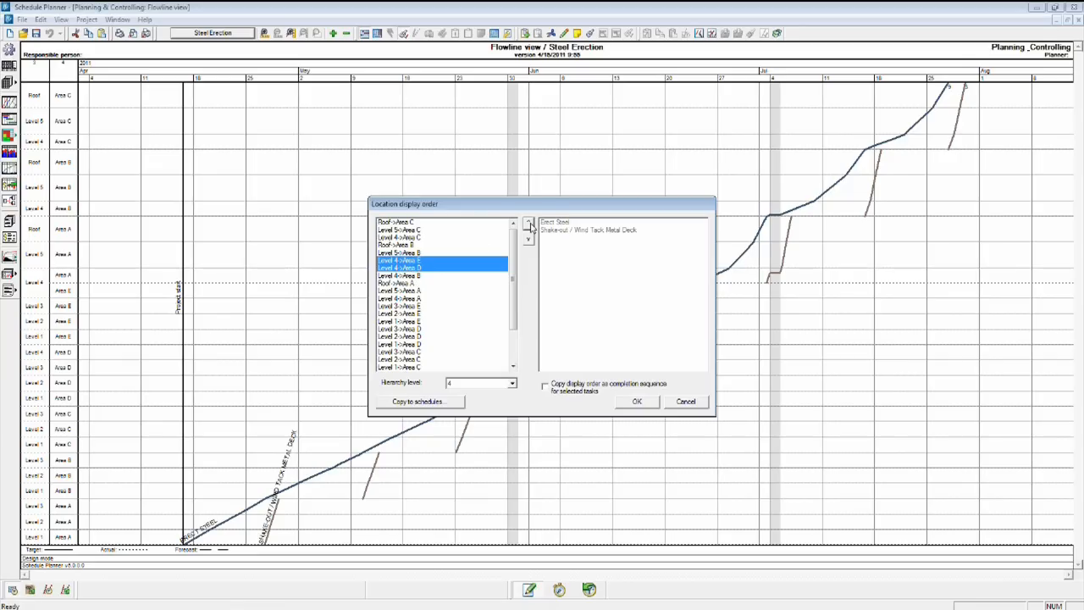
Move Level 4 Area E alone up to directly below Level 5 Area C and apply the new location display order.
left_click(461, 259)
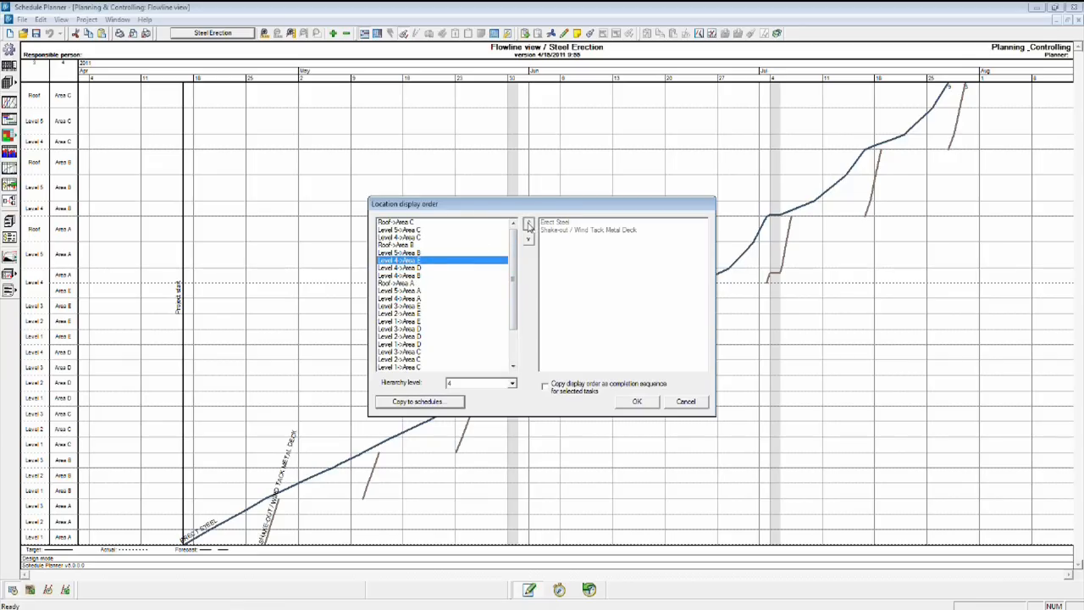
left_click(528, 223)
left_click(528, 223)
left_click(528, 223)
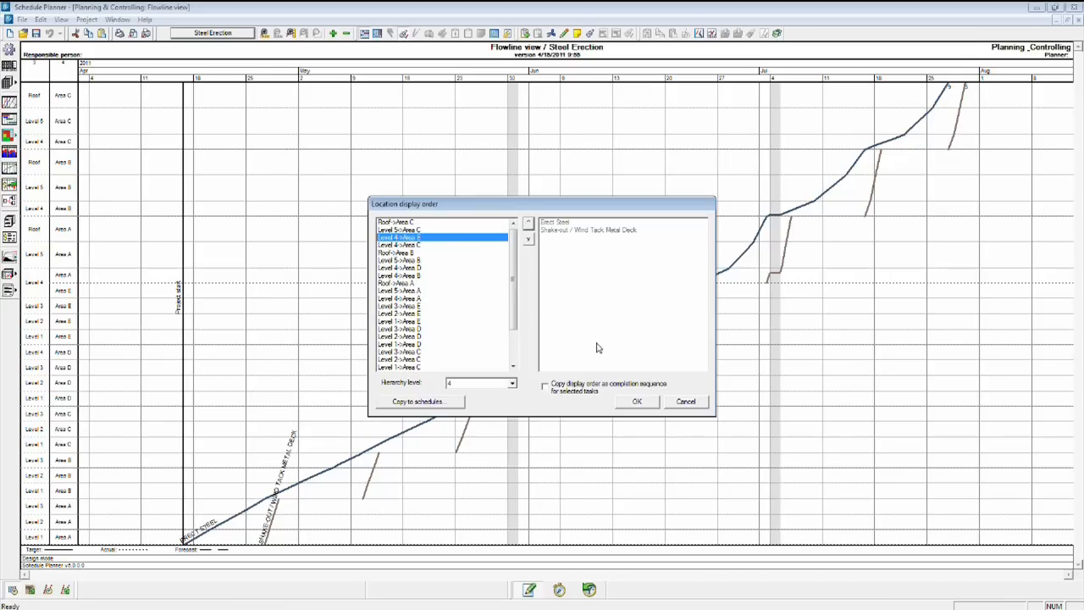
left_click(545, 387)
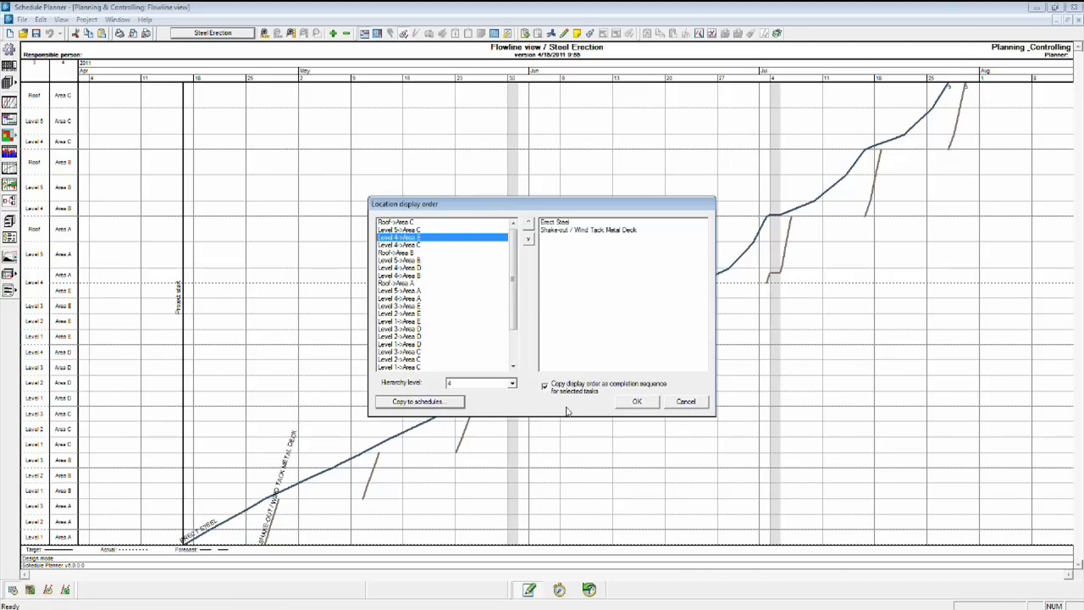
left_click(635, 403)
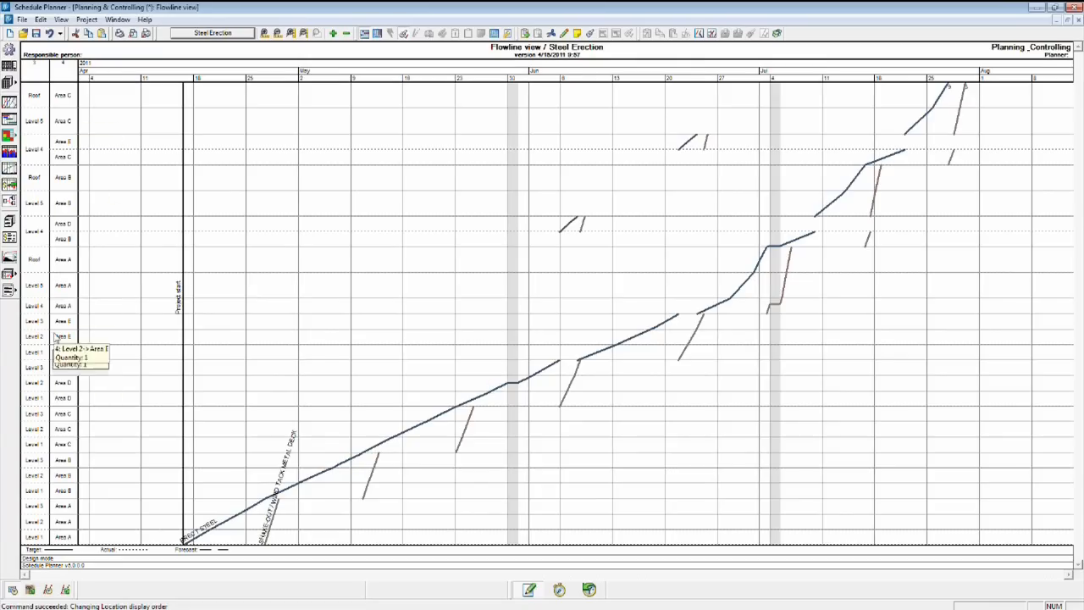
Copy the location display order as the completion sequence for the Erect Steel and Shake-out / Wind Tack Metal Deck tasks.
right_click(57, 190)
left_click(105, 197)
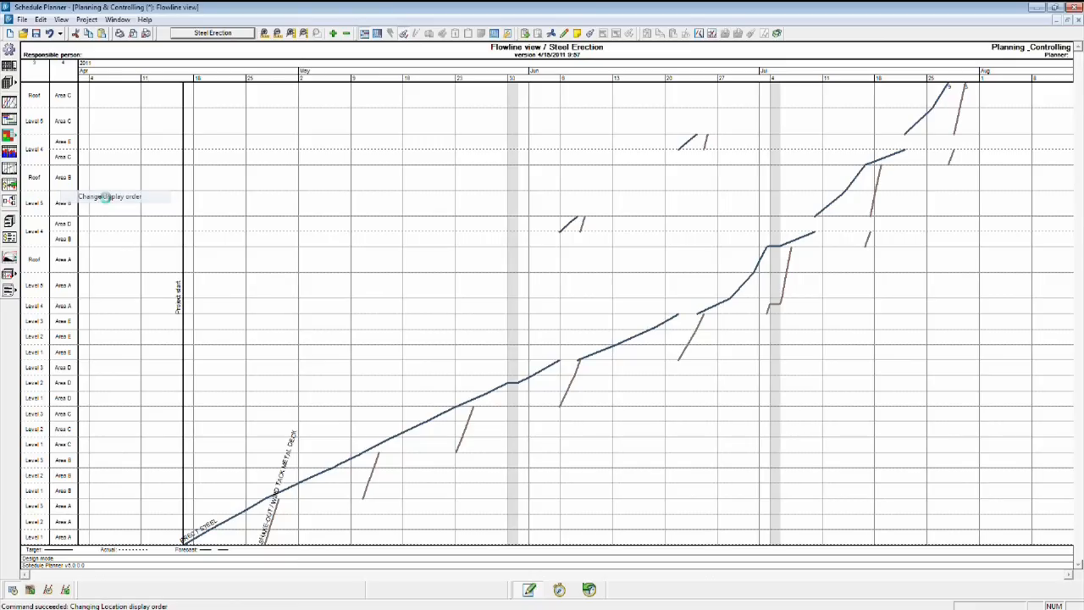
left_click(548, 386)
left_click_drag(568, 221, 556, 231)
left_click(638, 403)
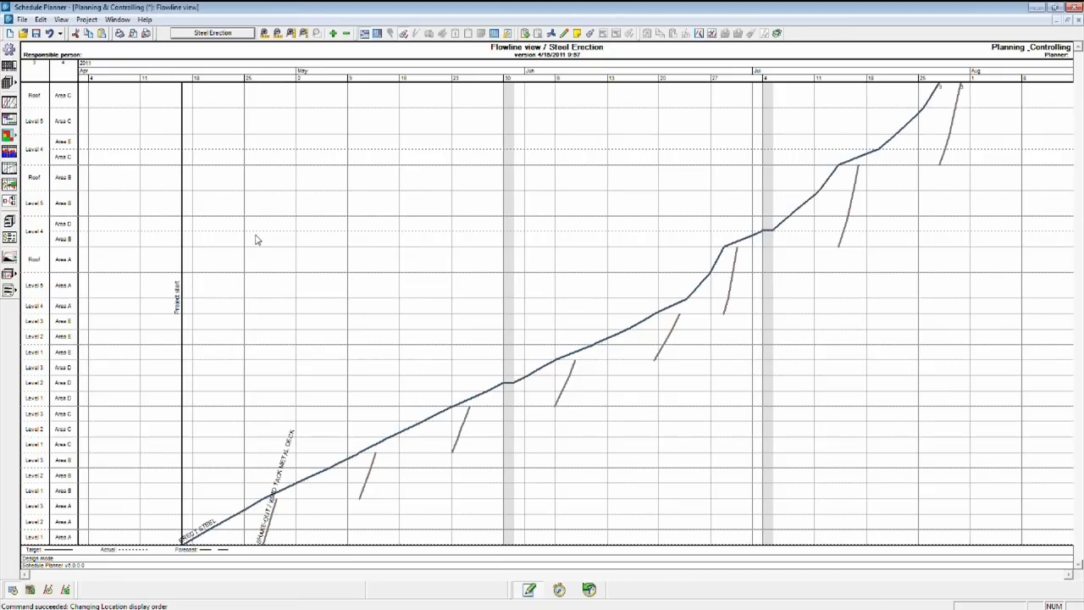
Save and close the revised schedule and open the 4D simulation explorer in Vico Office.
left_click(35, 34)
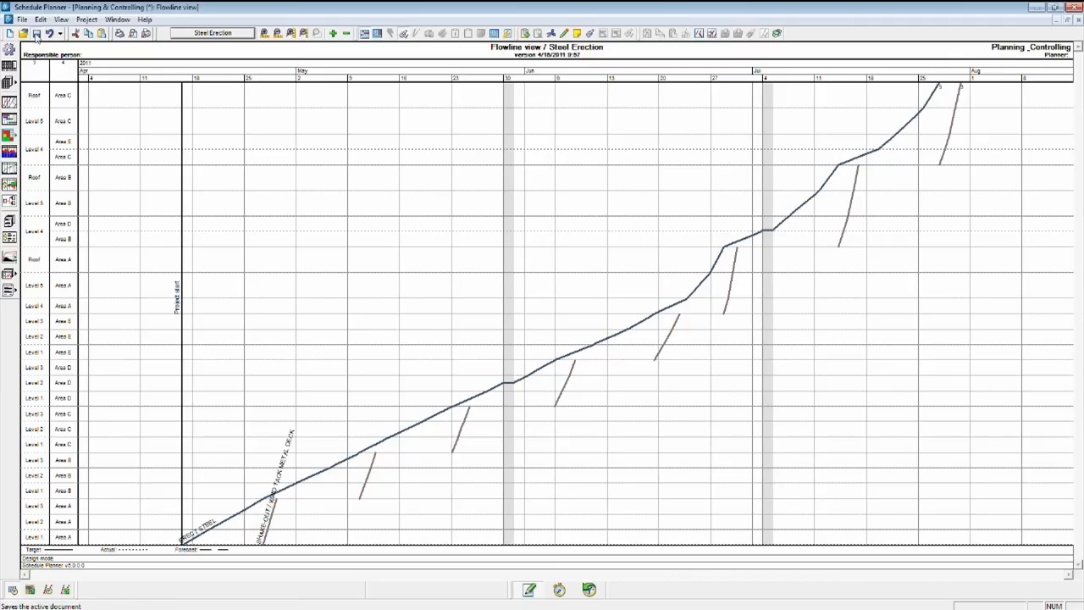
left_click(1077, 6)
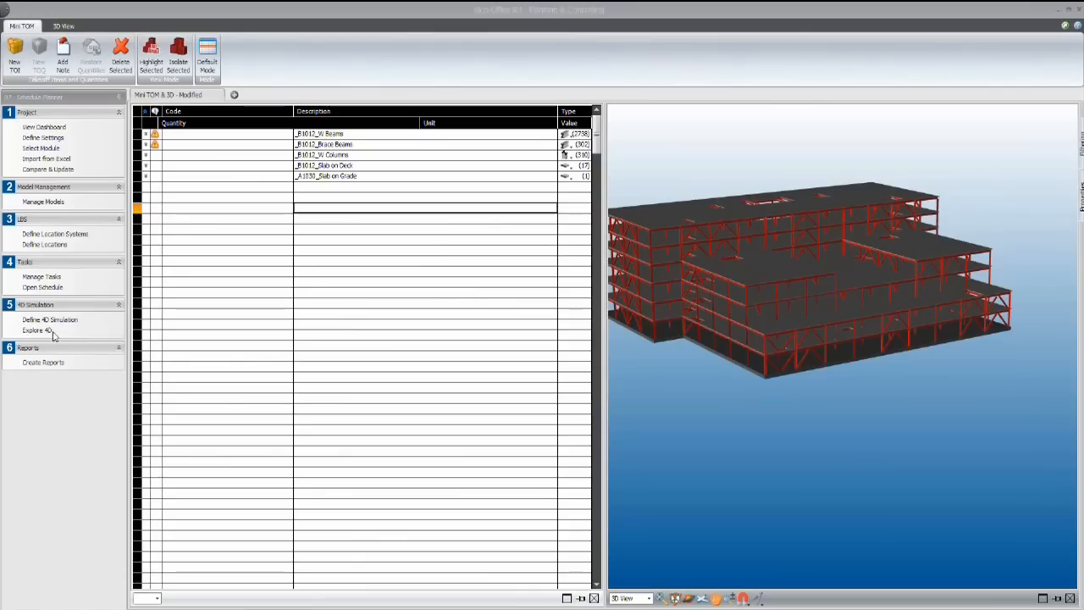
left_click(42, 331)
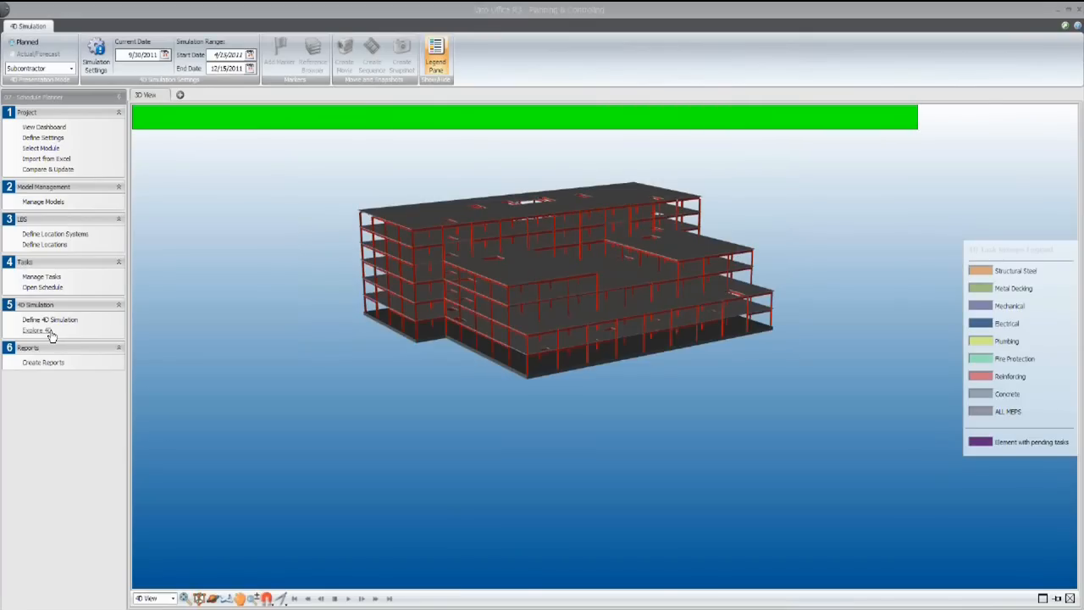
Play the 4D simulation of the planned schedule and examine the revised steel erection sequence from several sides of the building.
left_click(166, 54)
left_click(255, 304)
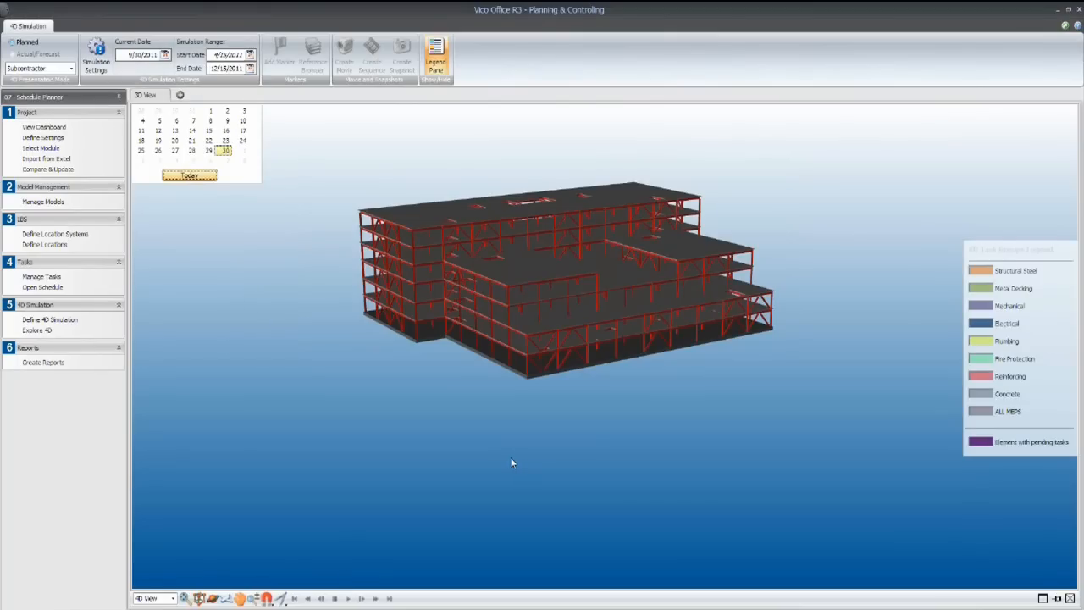
left_click(353, 598)
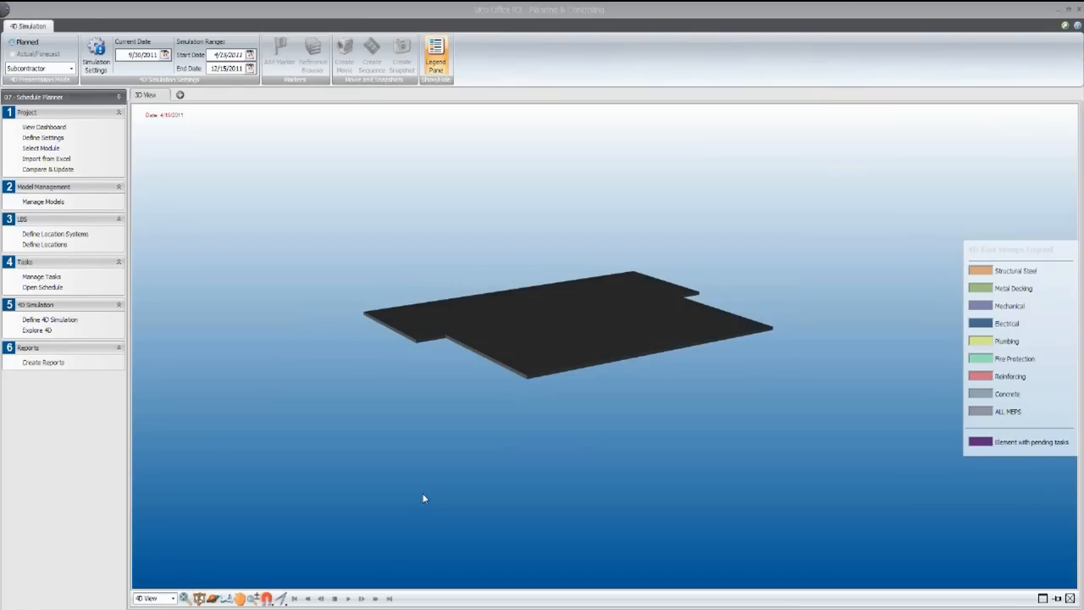
left_click(354, 598)
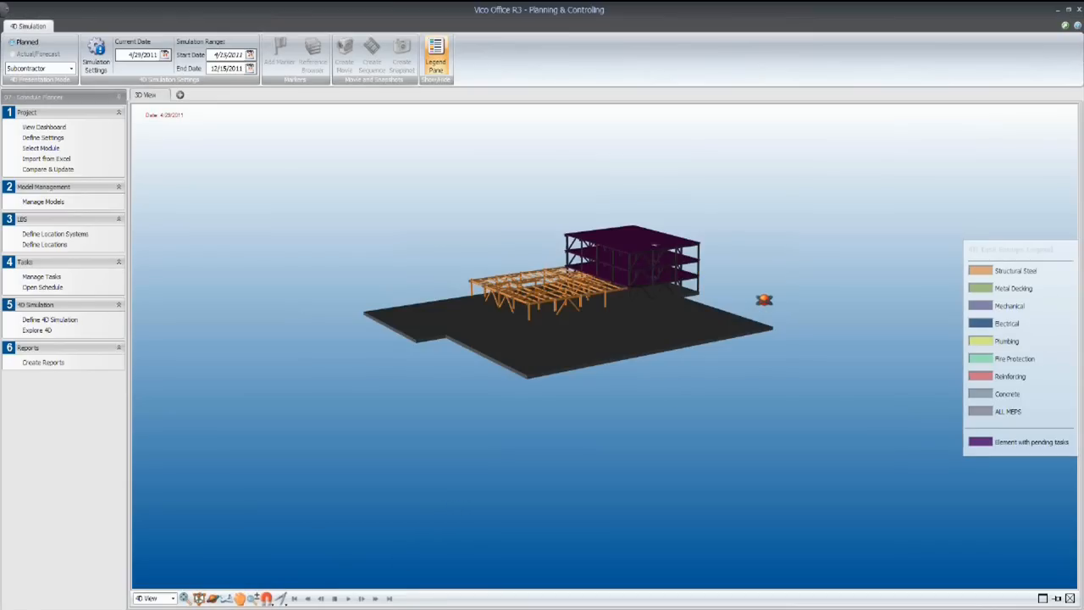
left_click_drag(765, 300, 483, 307)
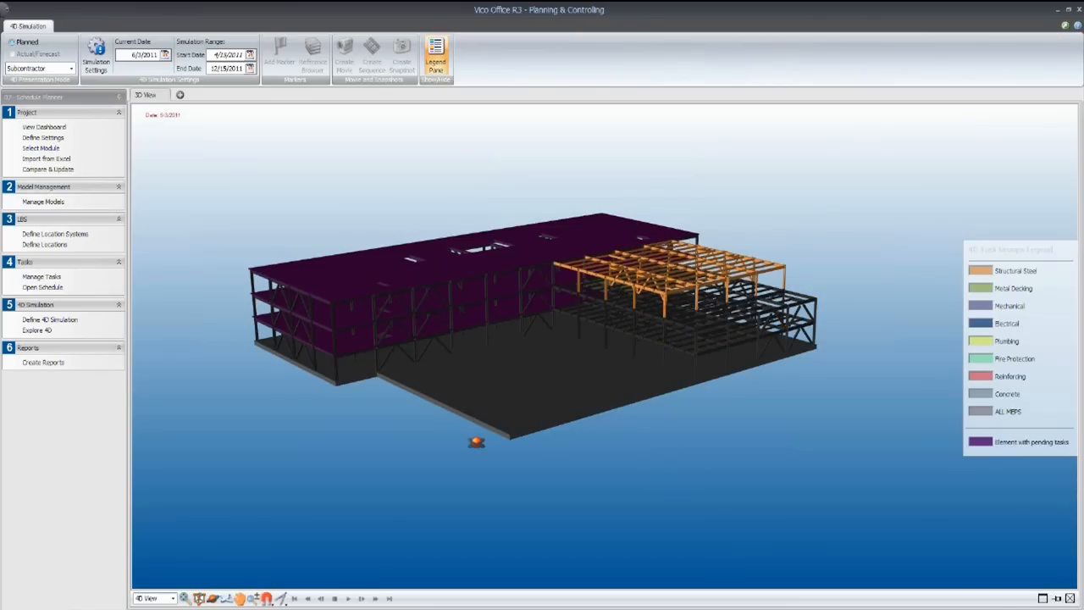
left_click_drag(479, 433, 565, 421)
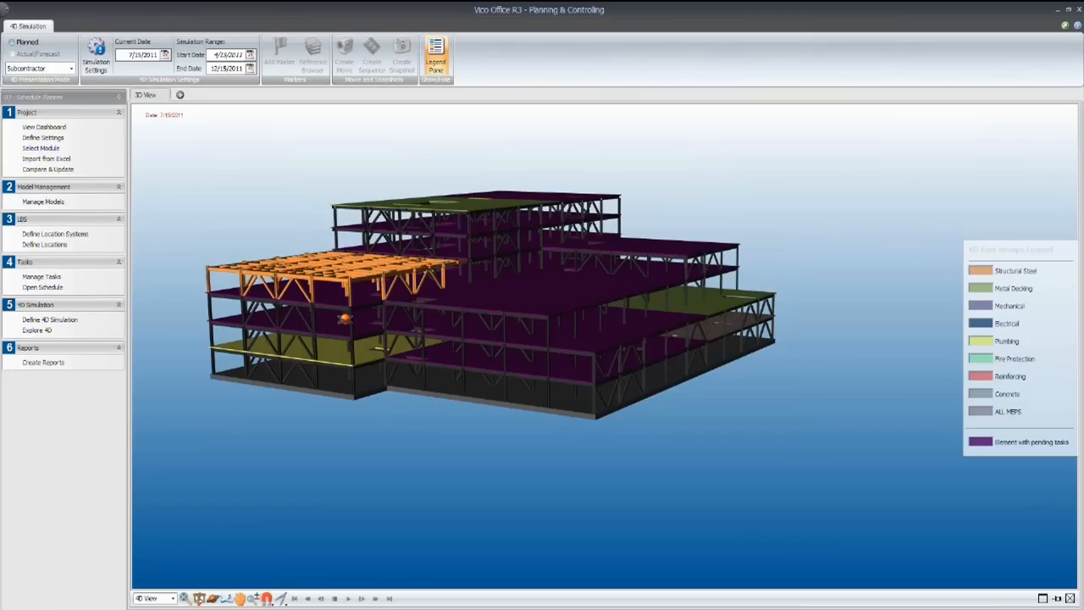
left_click_drag(345, 338, 666, 382)
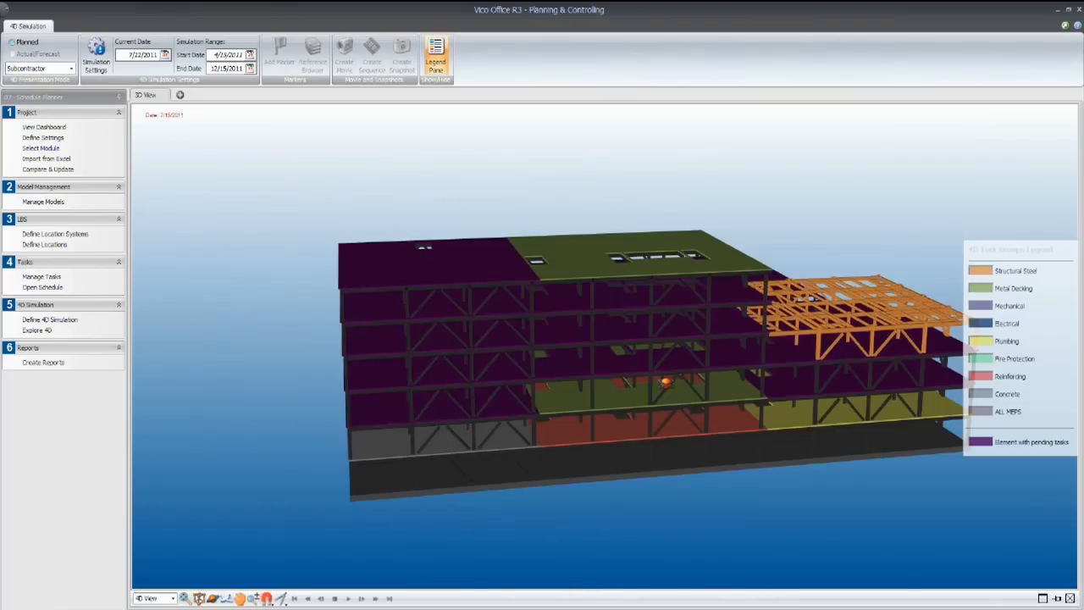
left_click_drag(798, 387, 560, 387)
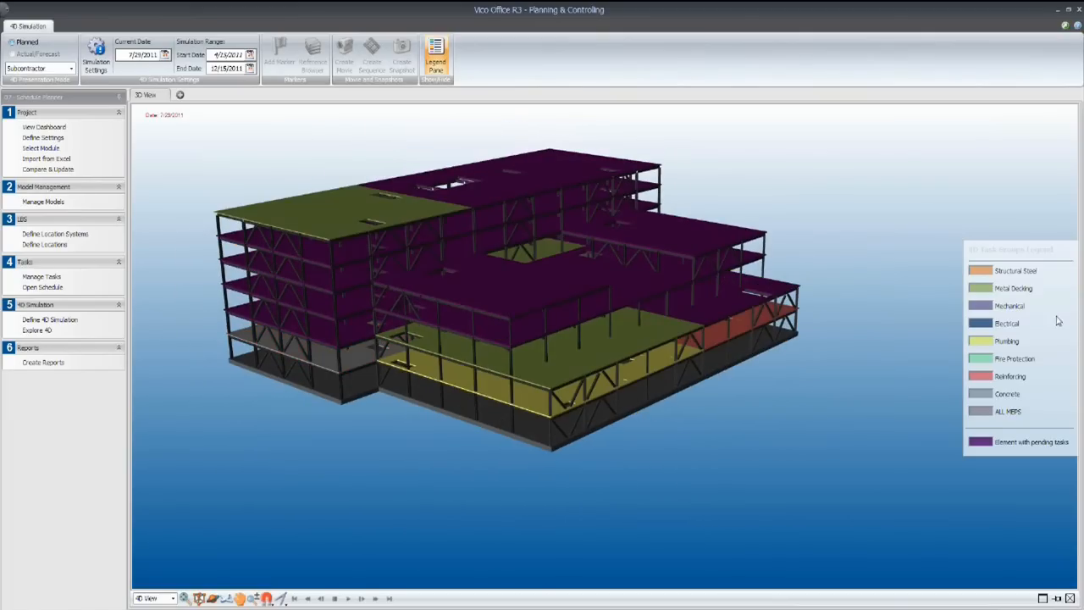